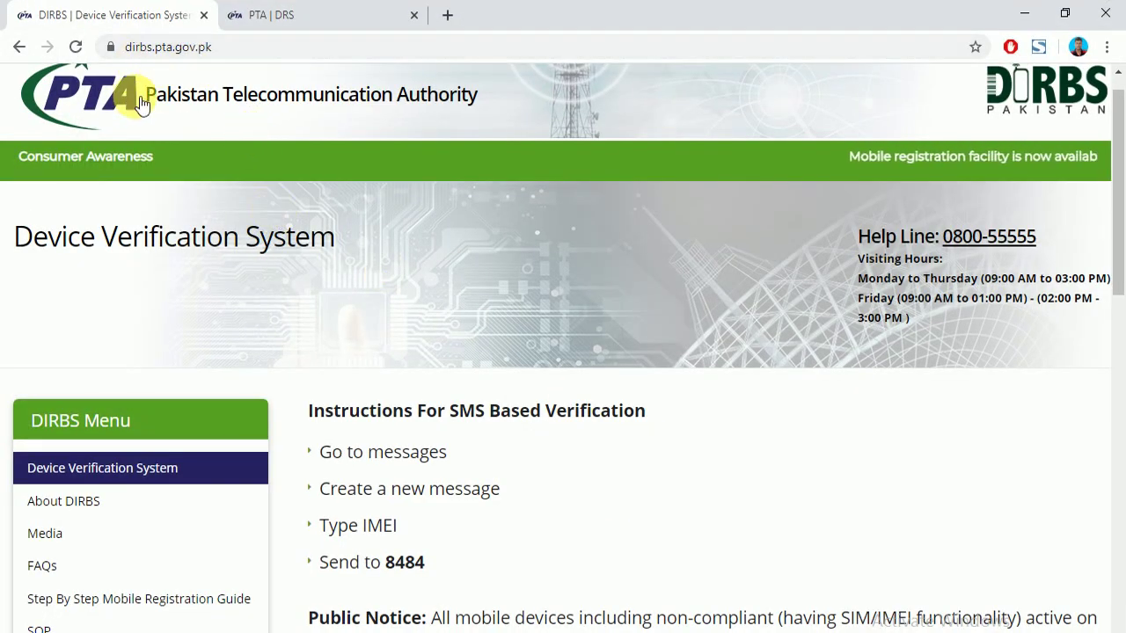
In a new tab, search for 'pta mobile registration' to reach the PTA website.
left_click(448, 18)
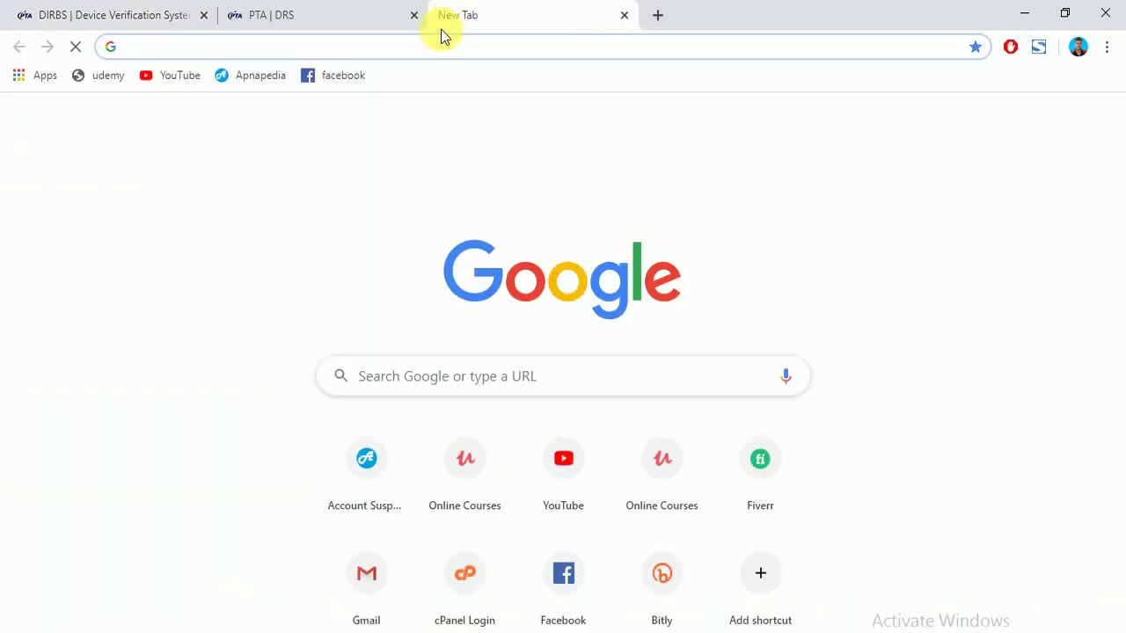
type("p")
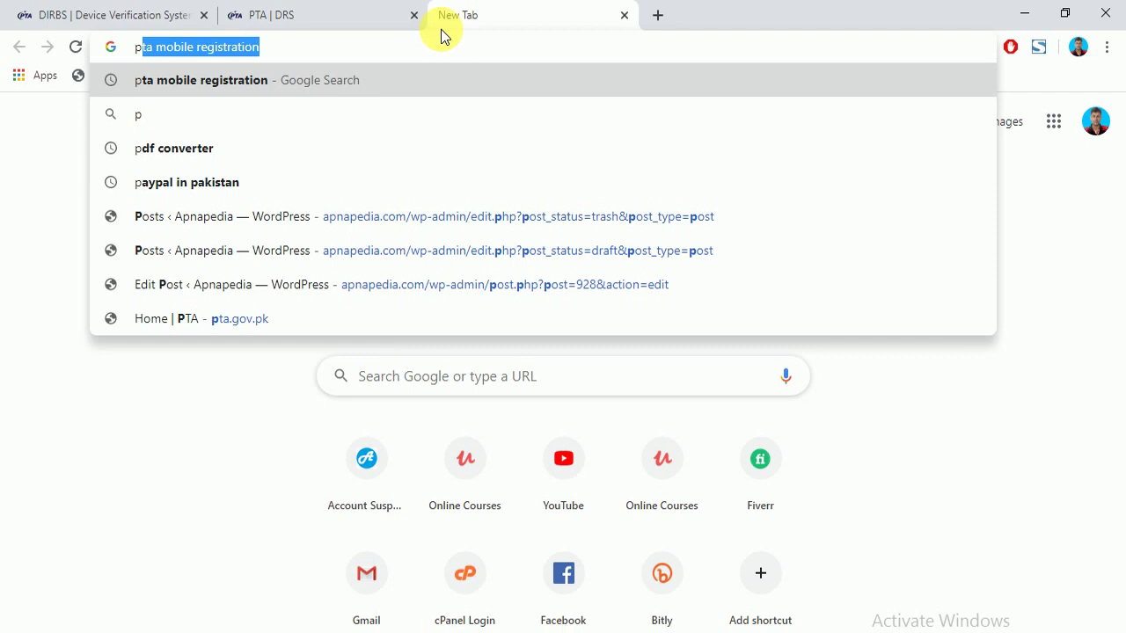
key("Return")
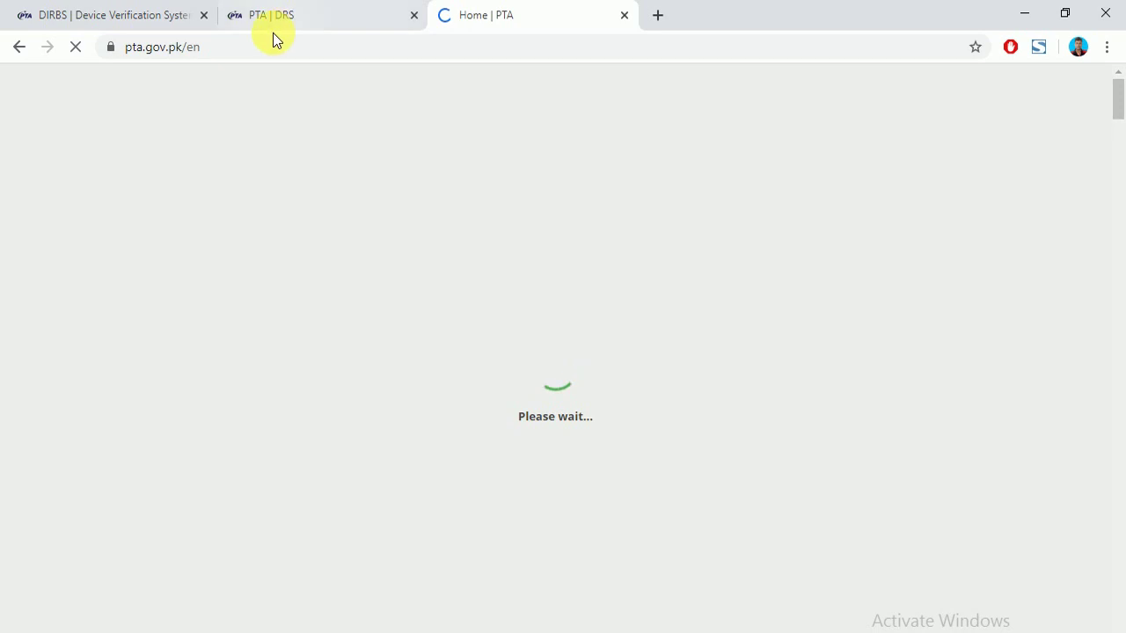
Close the old Device Verification System tab and go to the PTA site's DIRBS section.
left_click(201, 18)
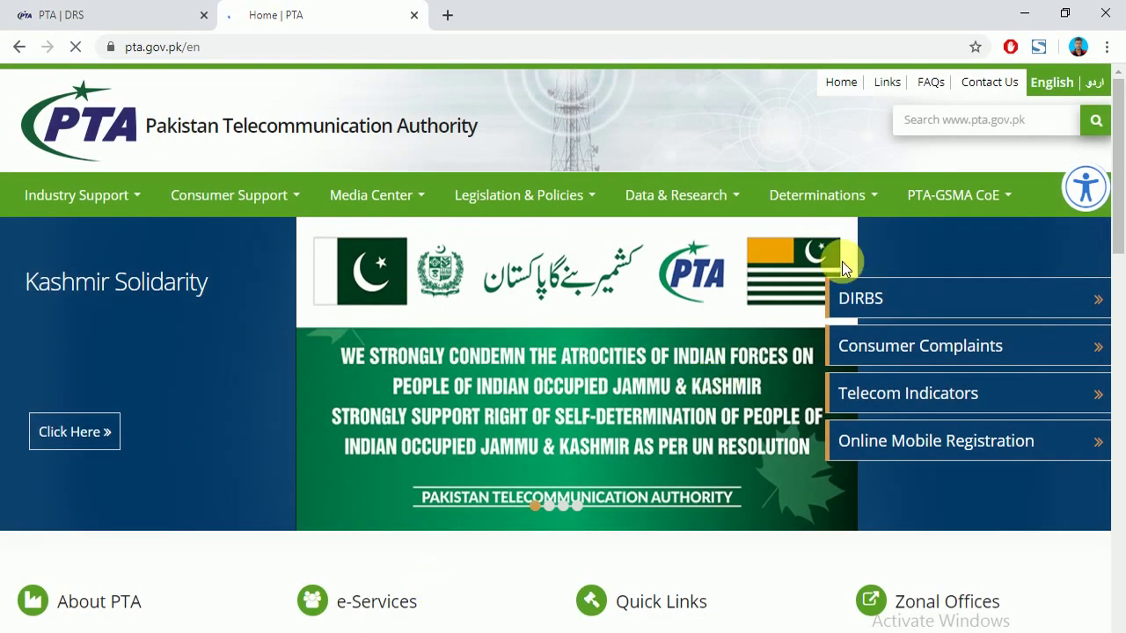
left_click(853, 309)
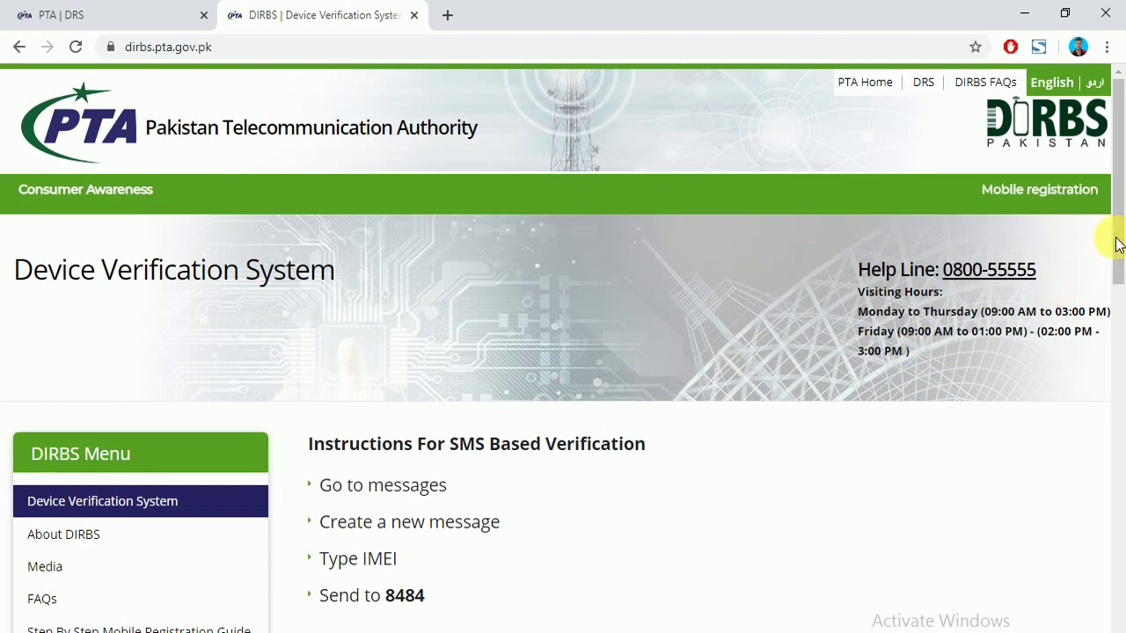
Tick the 'I'm not a robot' reCAPTCHA under 'Check status of your device'.
left_click_drag(1117, 225, 1113, 395)
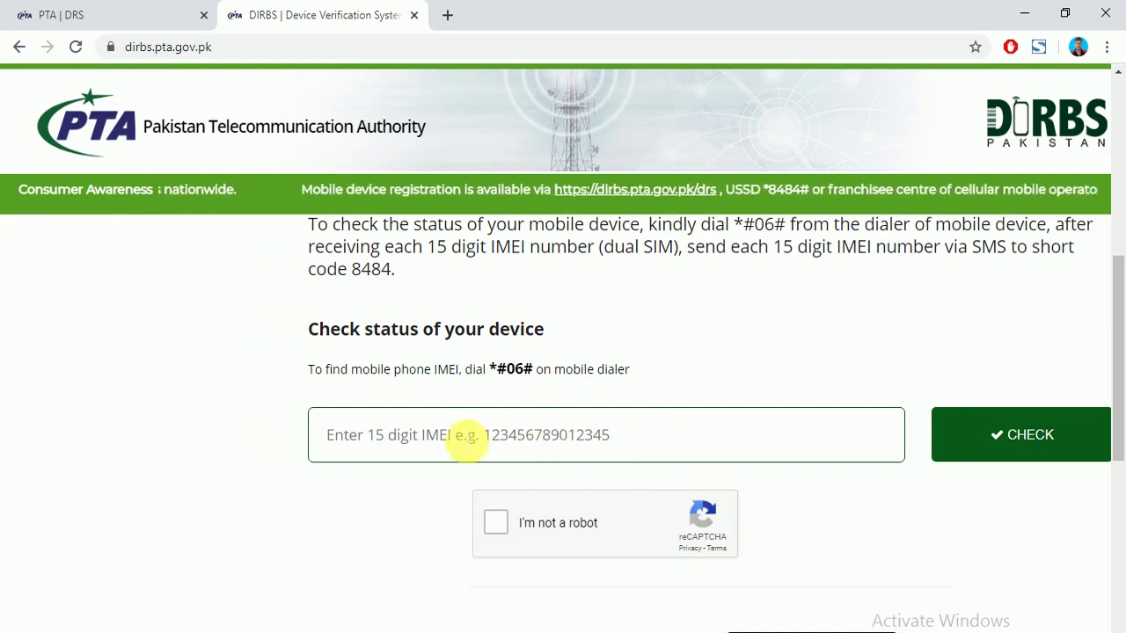
left_click(490, 526)
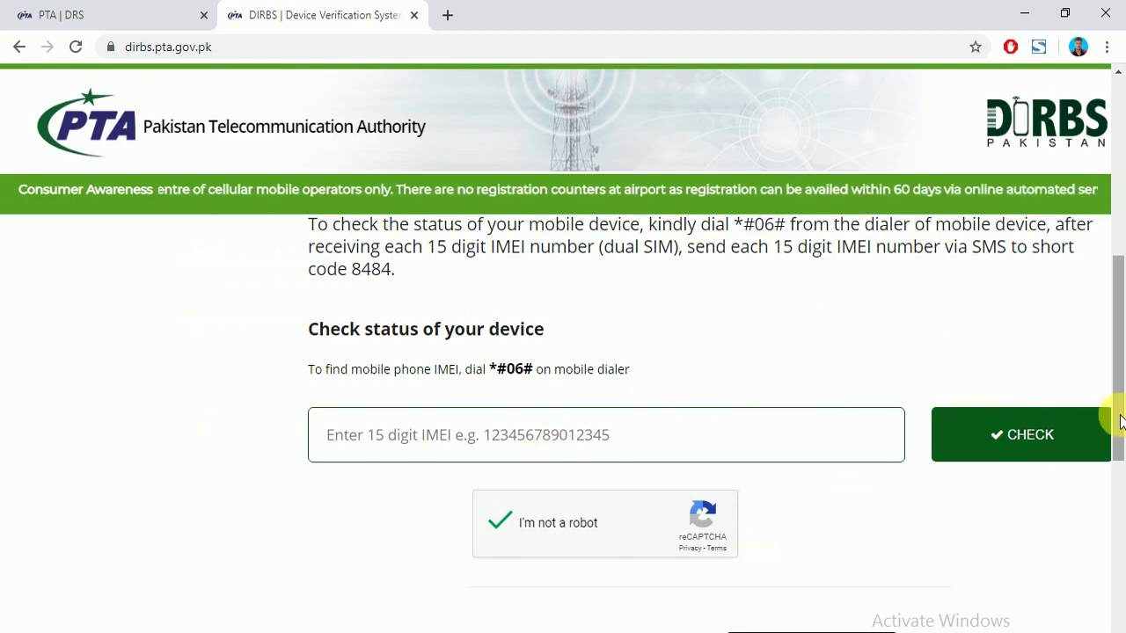
left_click_drag(1119, 414, 1119, 206)
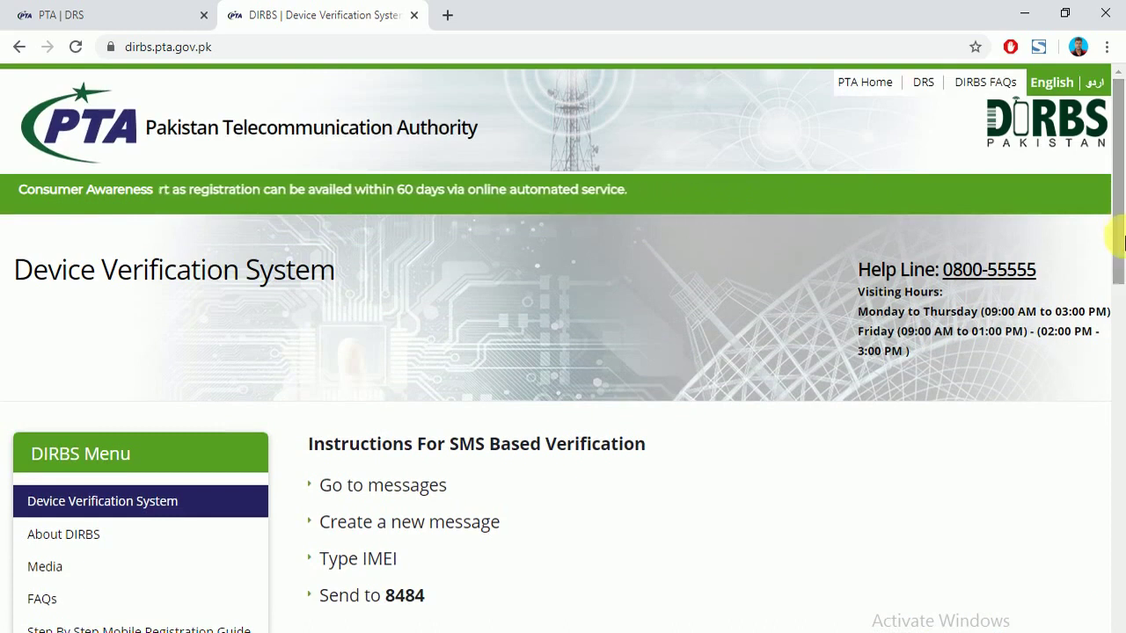
Open the Device Registration System in a new tab and reach its individual Registration Form.
left_click(924, 85)
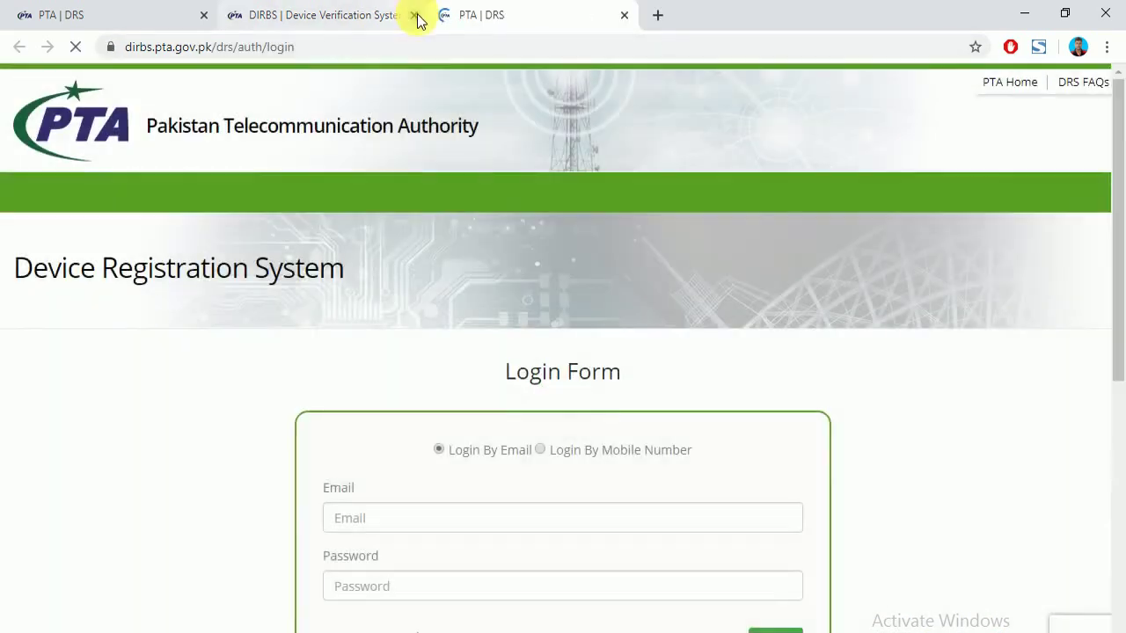
left_click_drag(1115, 217, 1119, 309)
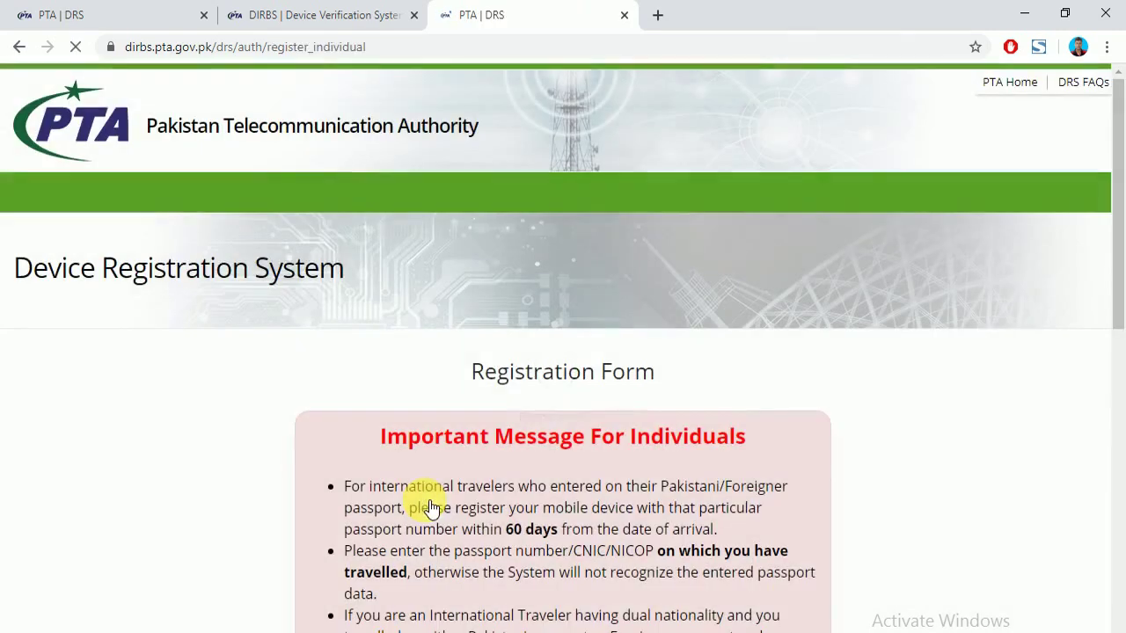
left_click_drag(1116, 176, 1119, 251)
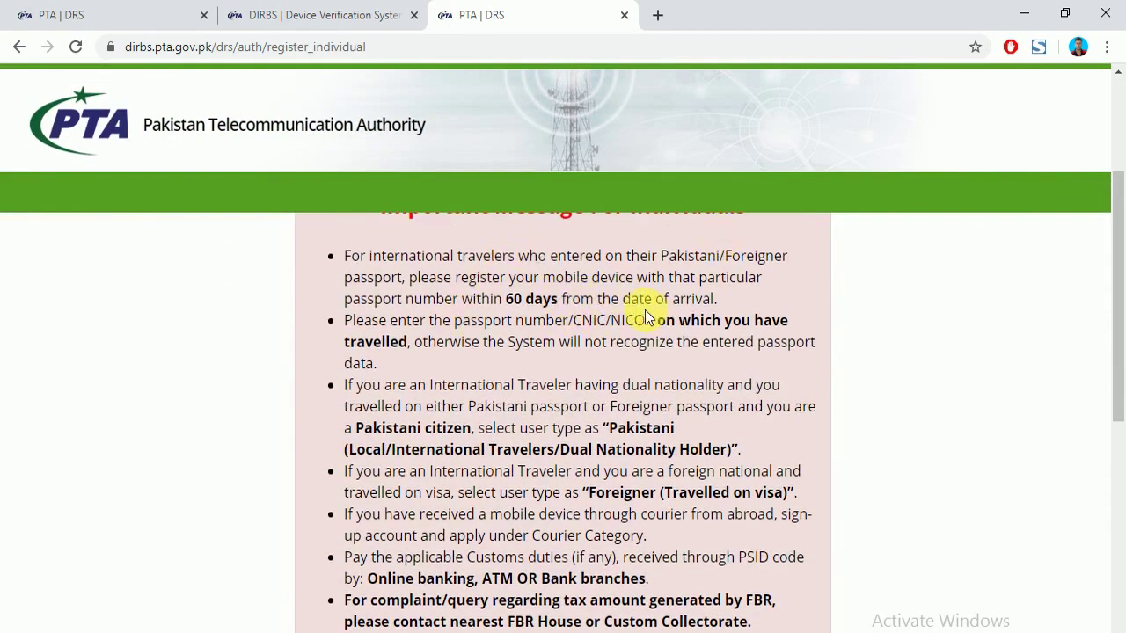
Set User Type to 'Pakistani (Local / International Traveller / Dual Nationality Holder)'.
left_click_drag(1114, 238, 1114, 372)
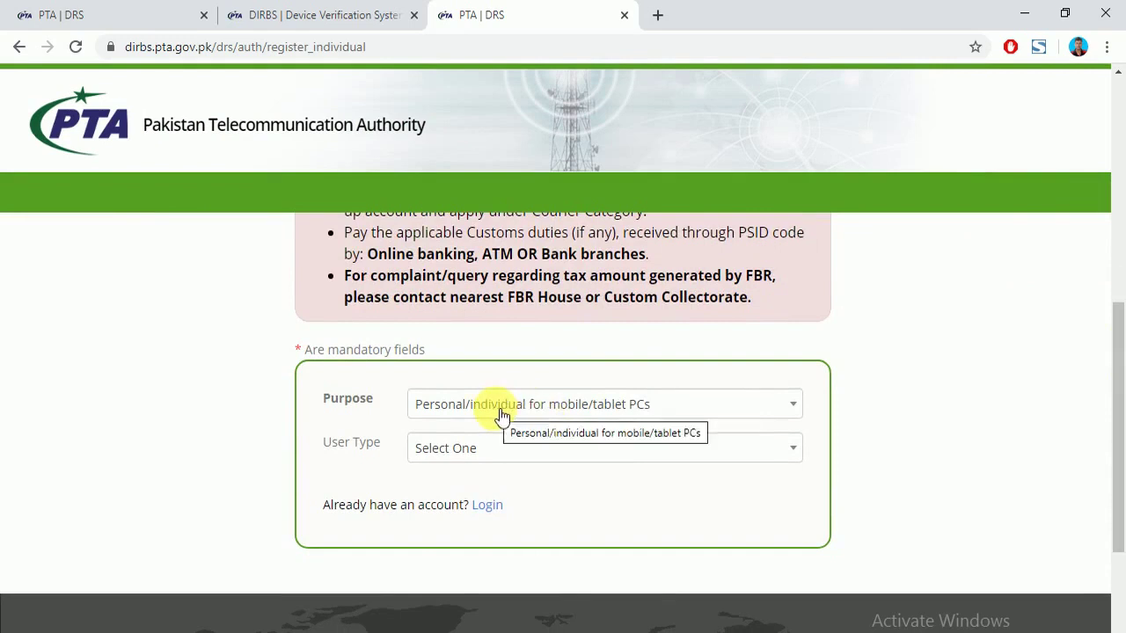
left_click(530, 456)
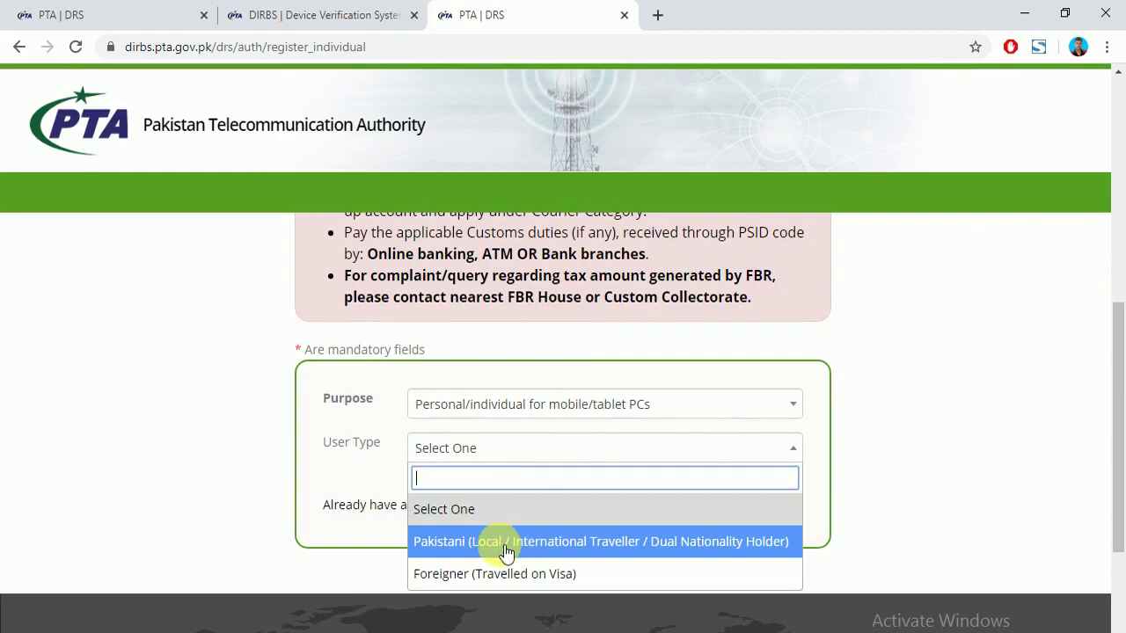
left_click(507, 551)
left_click_drag(1118, 307, 1118, 347)
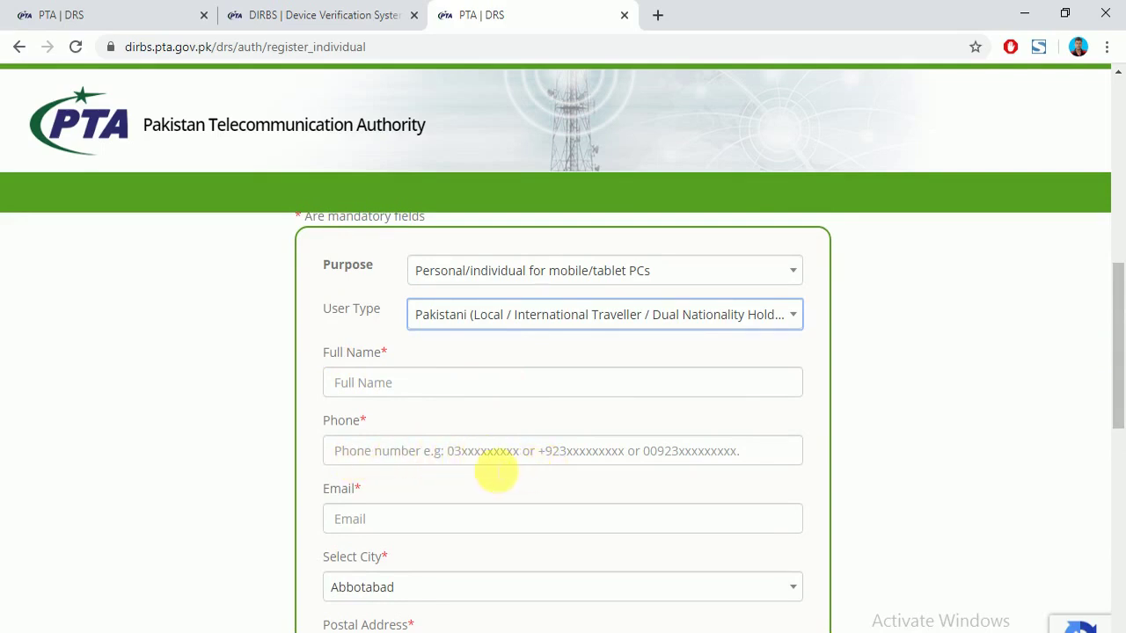
Move down the form to the Password fields, then bring the Notepad requirements list forward.
left_click_drag(1116, 314, 1119, 386)
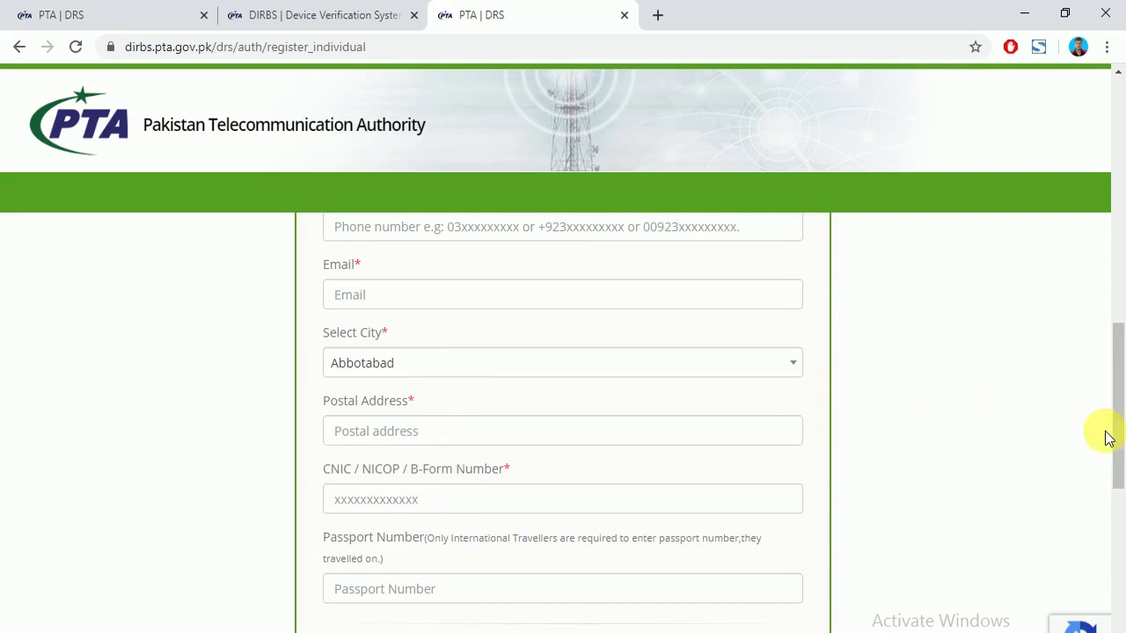
left_click_drag(1116, 423, 1121, 493)
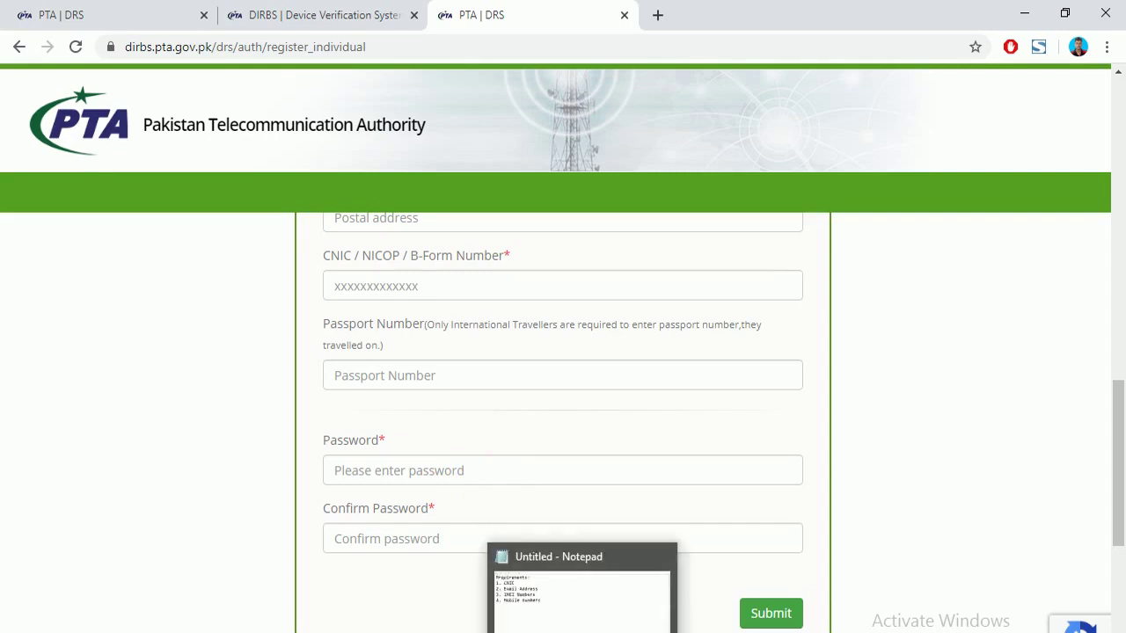
left_click(583, 631)
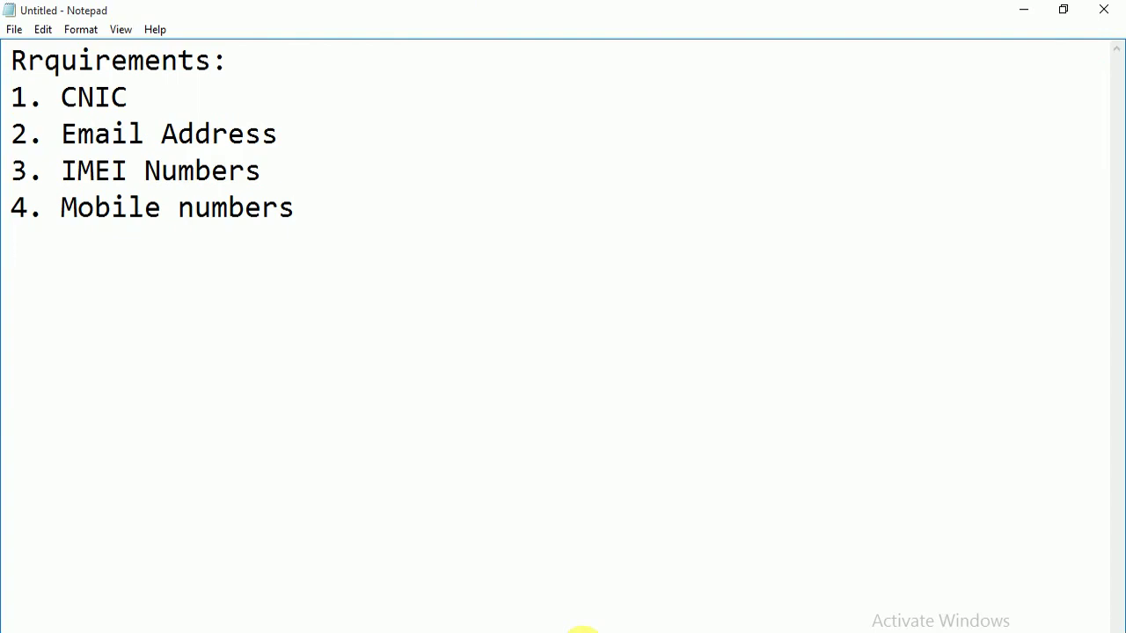
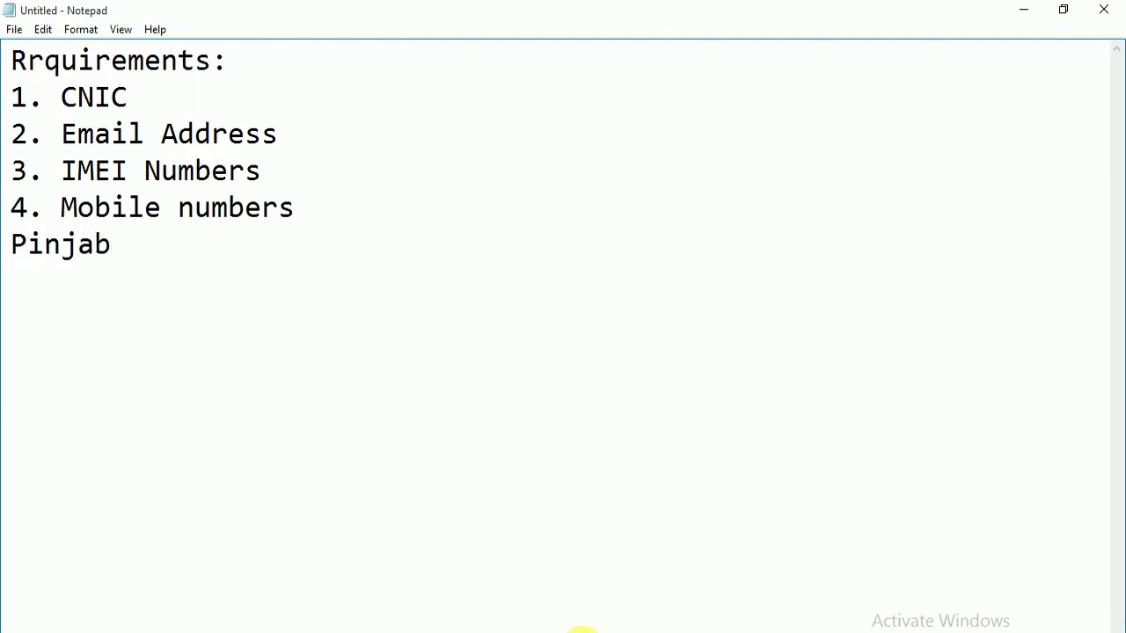
Add and then delete a temporary password line in Notepad, returning to Chrome.
left_click_drag(164, 251, 11, 247)
key("BackSpace")
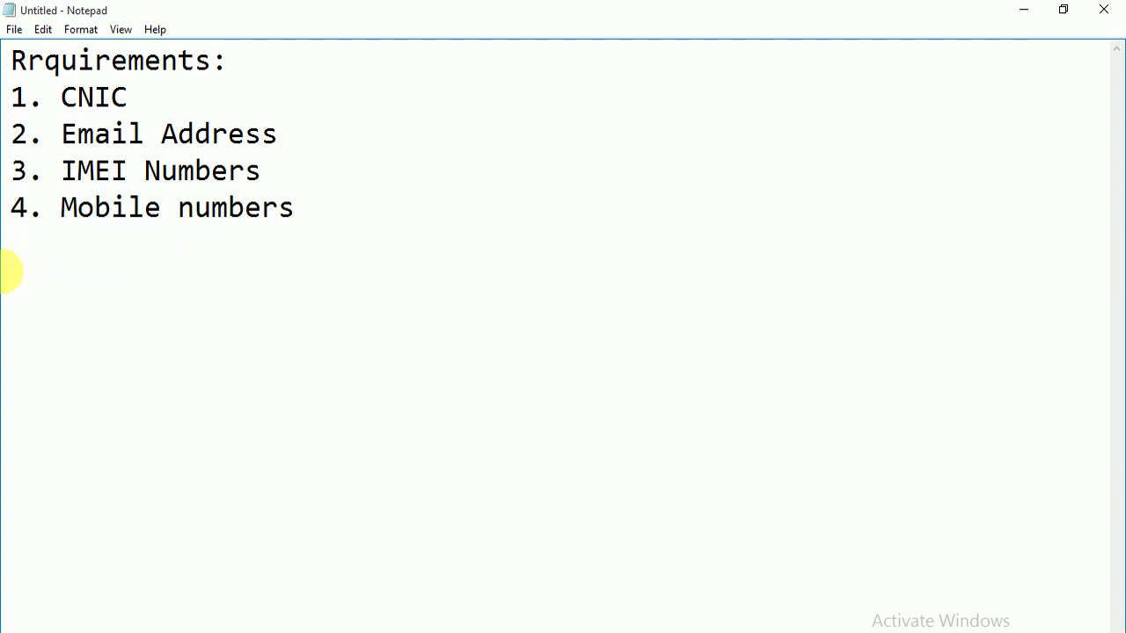
key("alt+Tab")
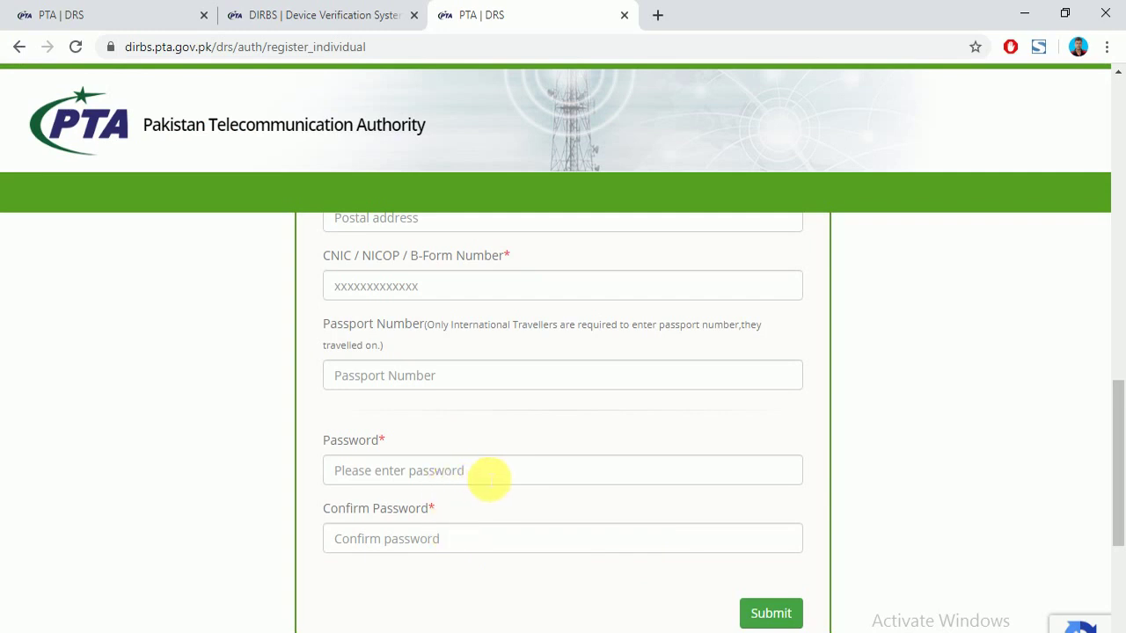
Submit the registration form and decline Chrome's offer to save the password.
left_click(785, 620)
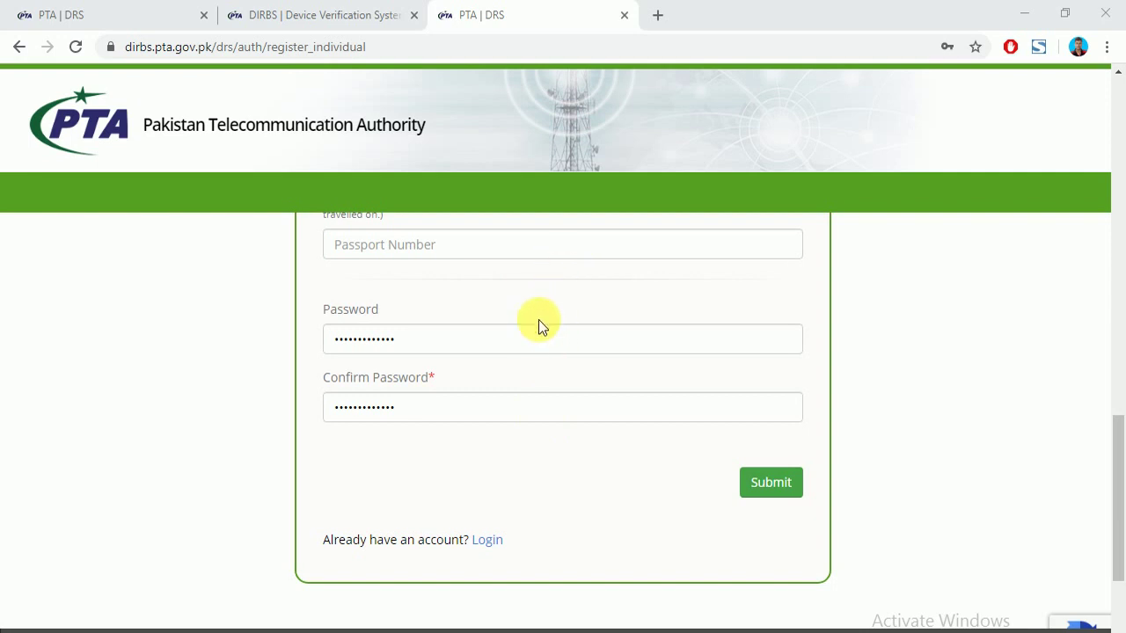
left_click(779, 491)
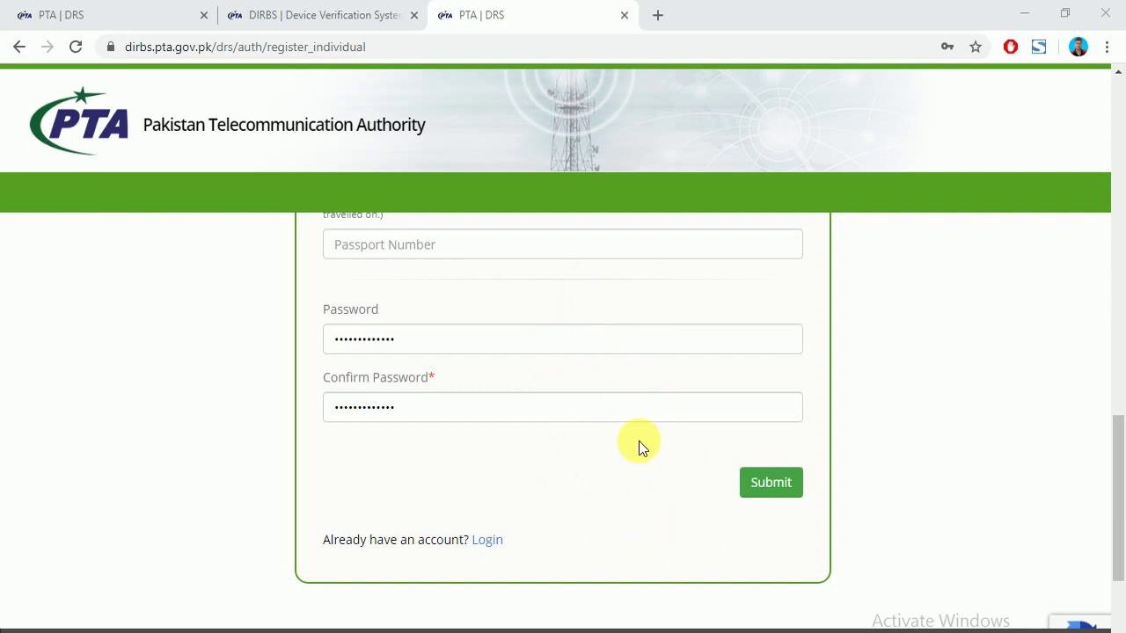
left_click(781, 489)
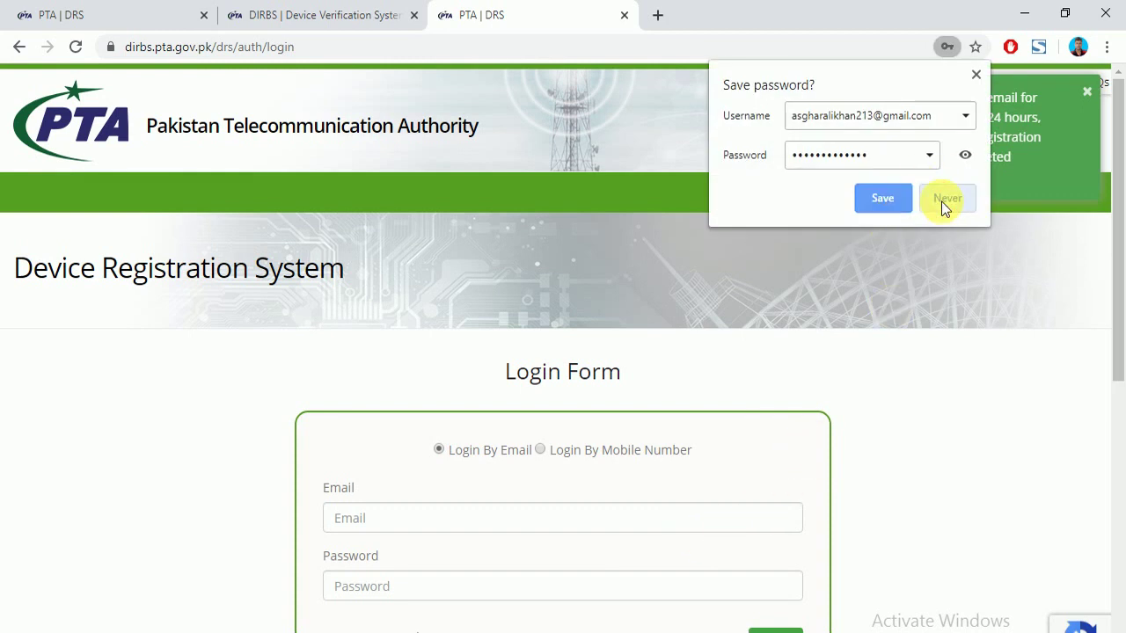
left_click(941, 201)
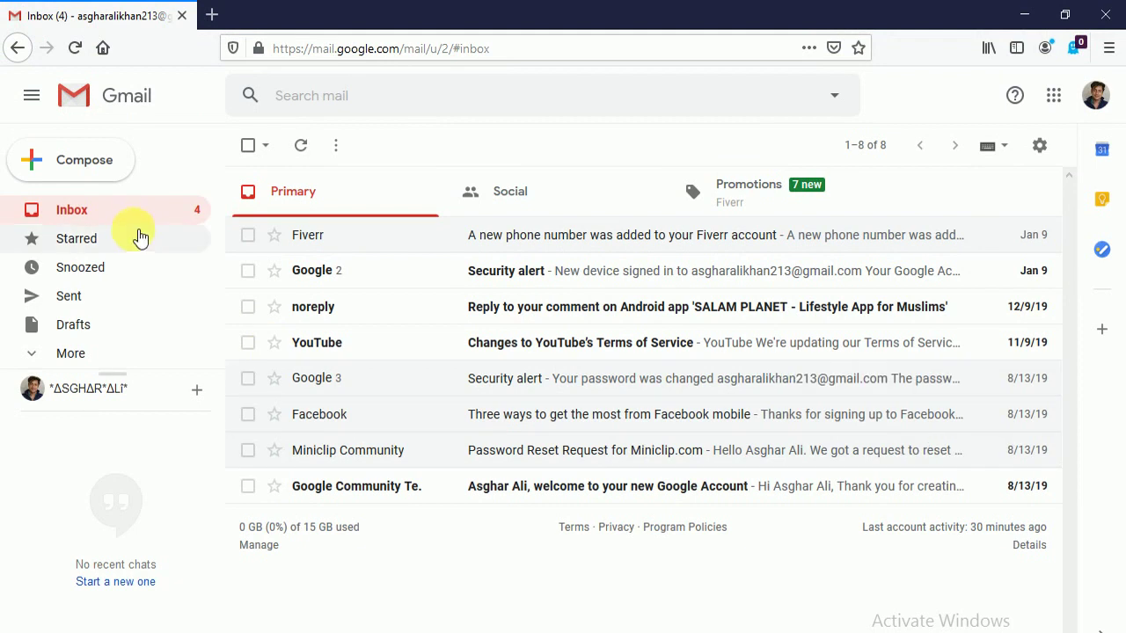
Refresh the Gmail inbox and open the new 'Account Access Verification' email.
left_click(77, 50)
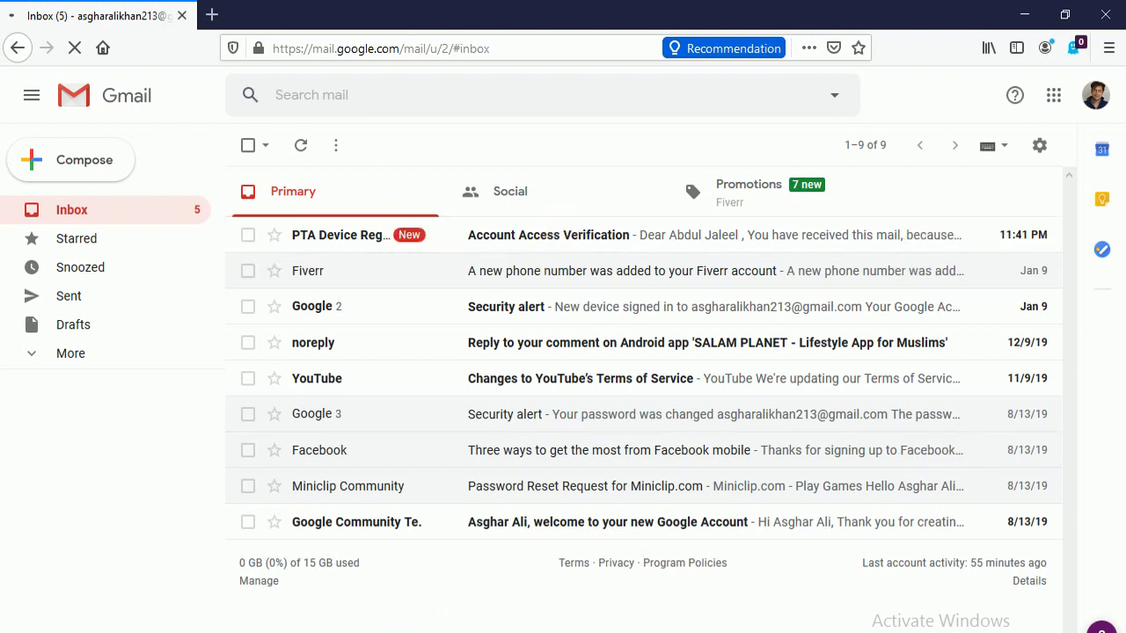
left_click(546, 234)
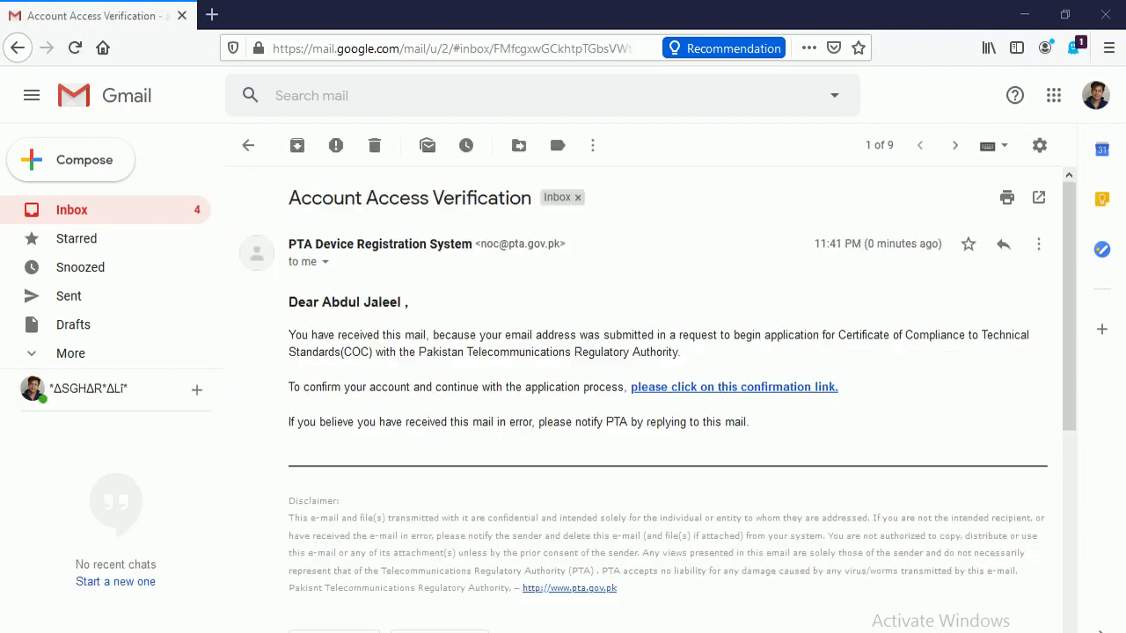
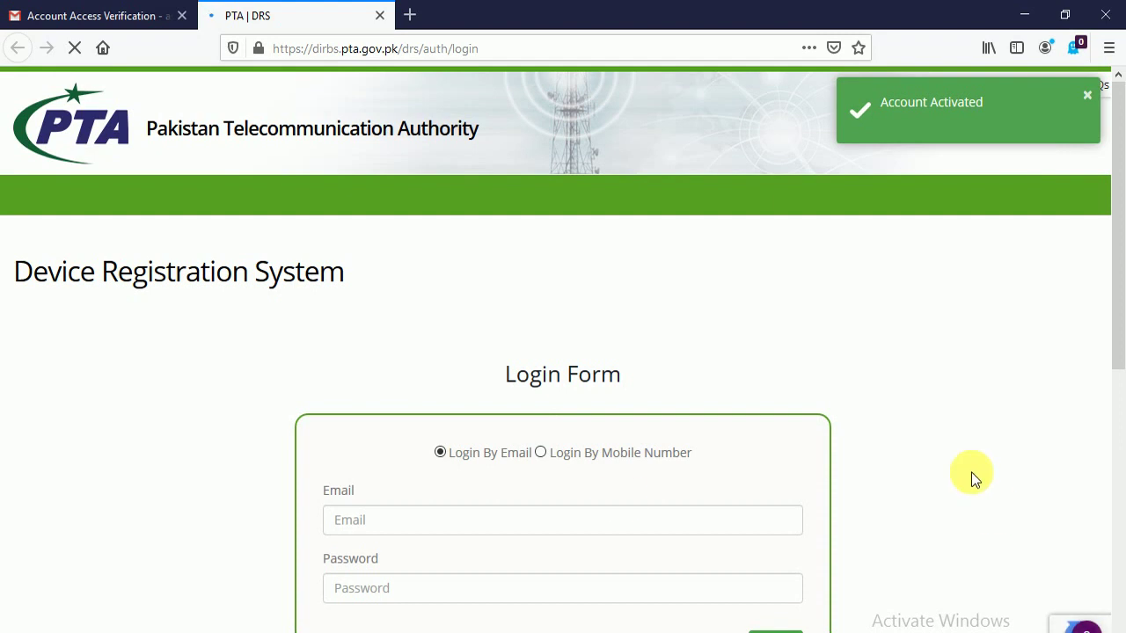
Log in, save the login in Firefox, and start a new device registration from the Declaration page.
left_click_drag(1121, 284, 1117, 352)
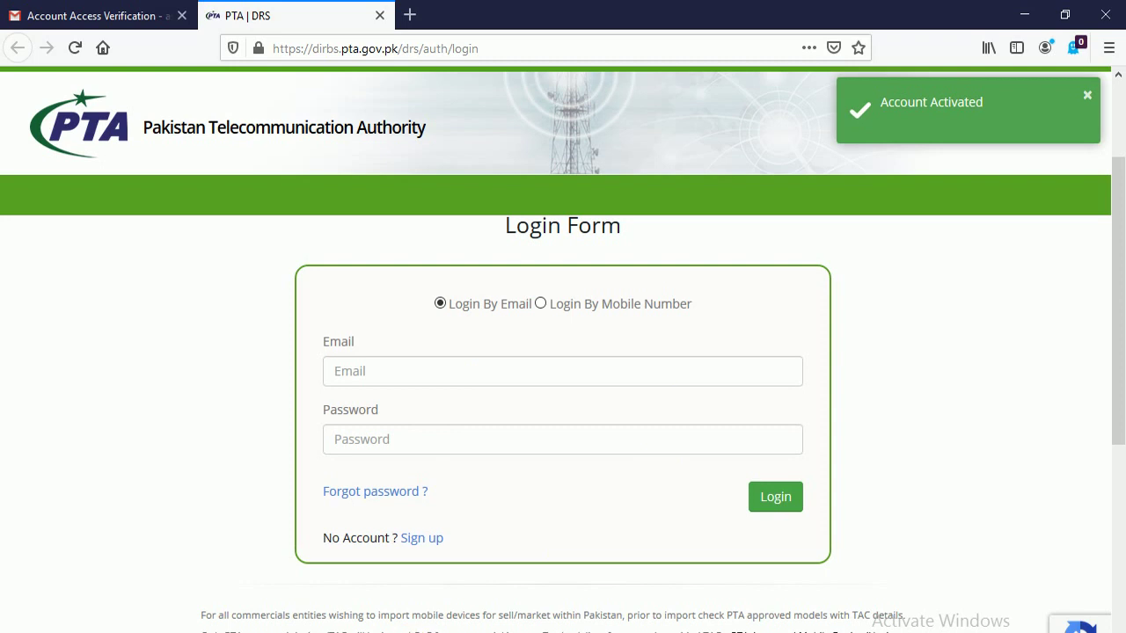
left_click(775, 493)
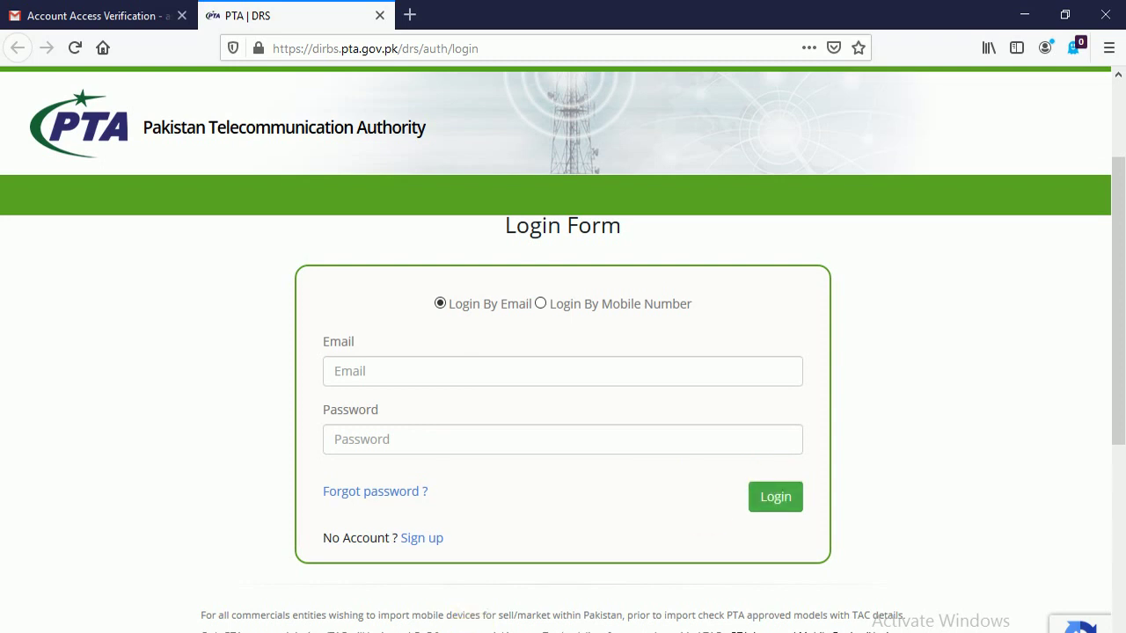
scroll(656, 558, "down", 3)
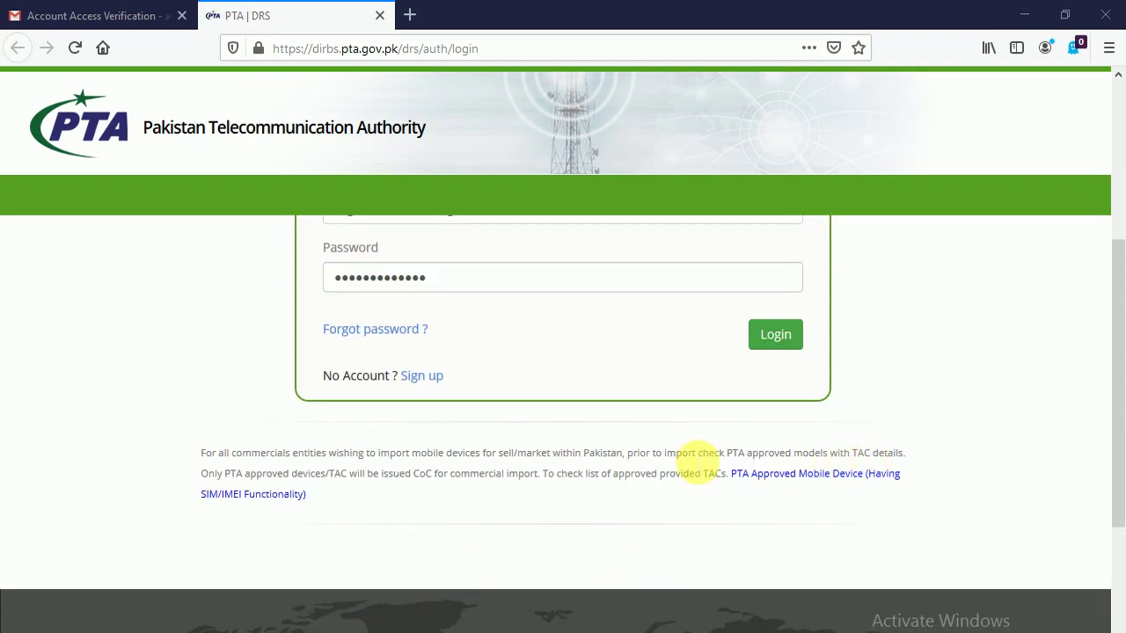
left_click(774, 336)
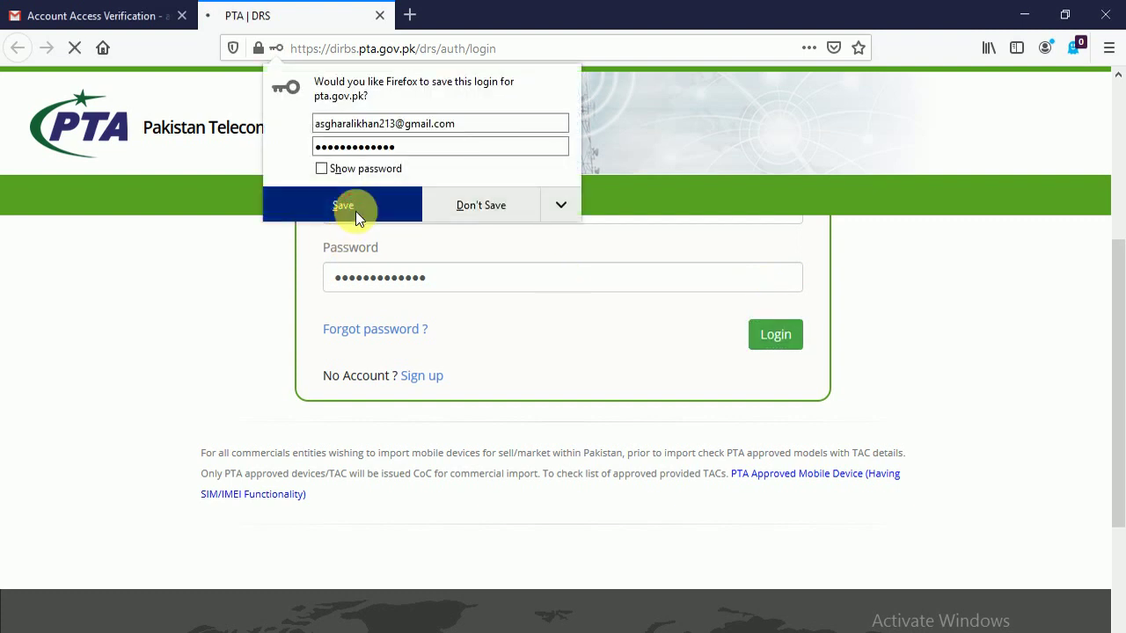
left_click(355, 212)
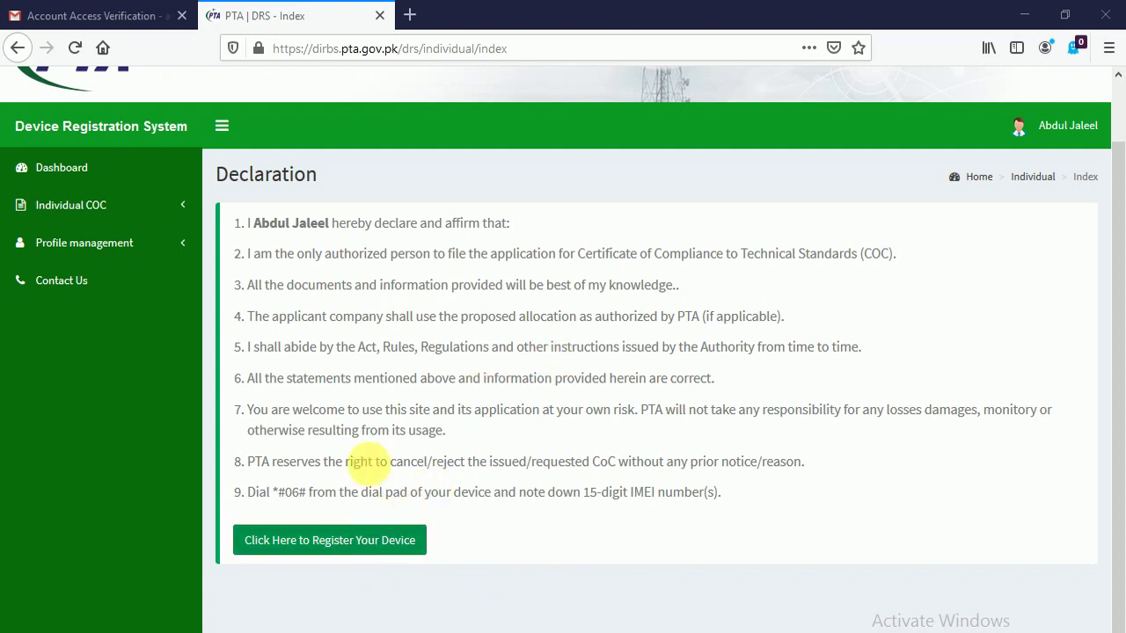
left_click(344, 551)
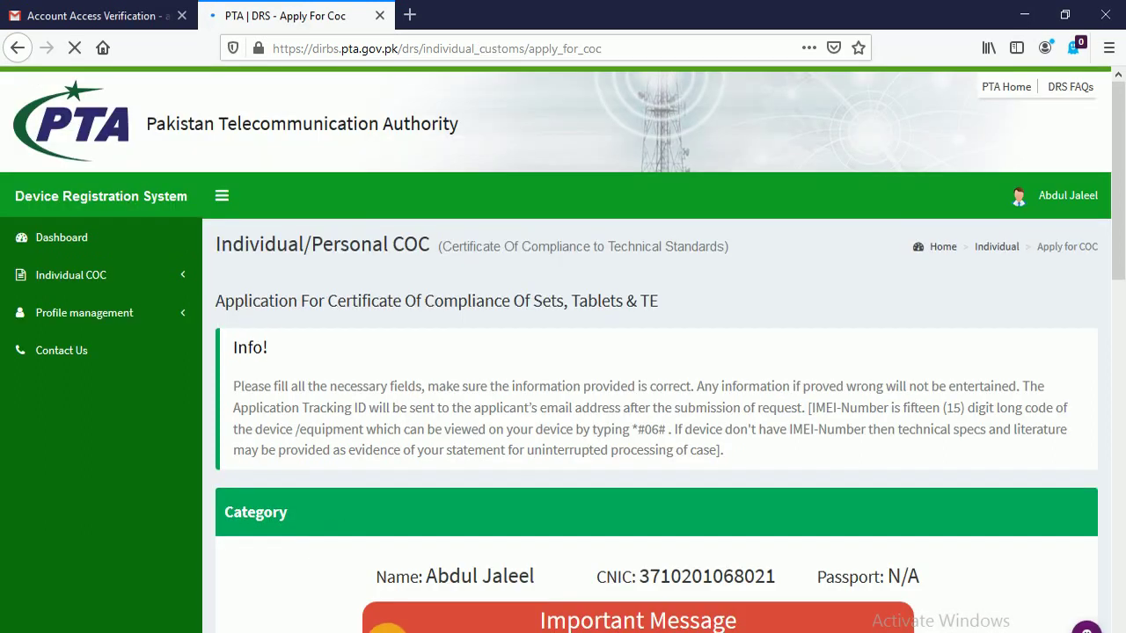
Select 'Mobile Registration (Local)' as user type and 'Mobilink/Warid' as the mobile operator.
scroll(678, 542, "down", 7)
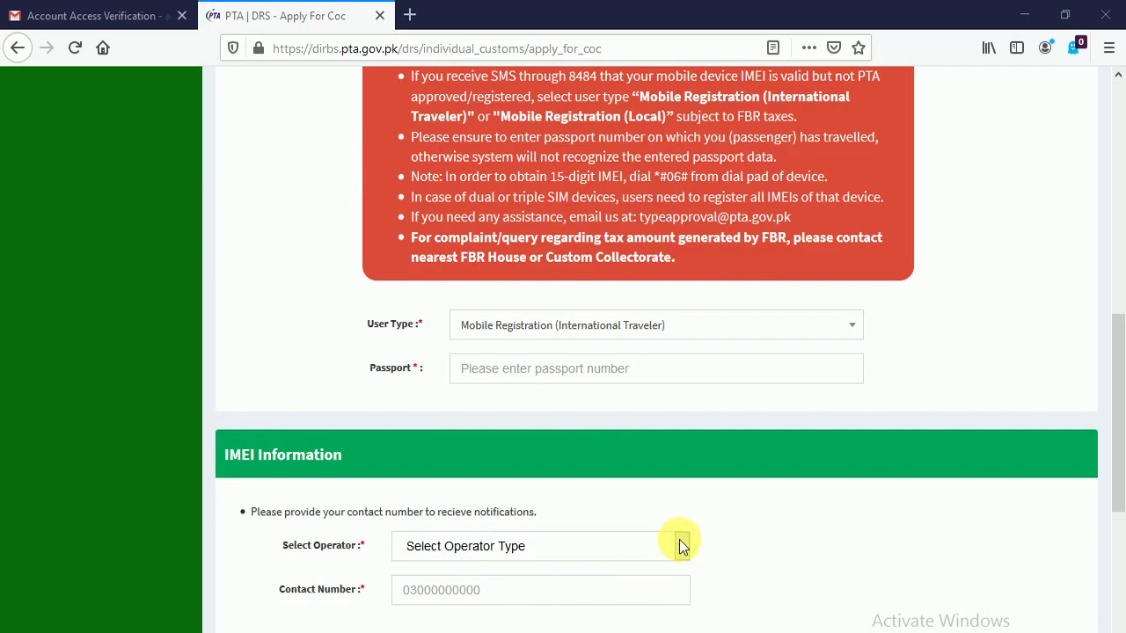
left_click_drag(1122, 407, 1122, 440)
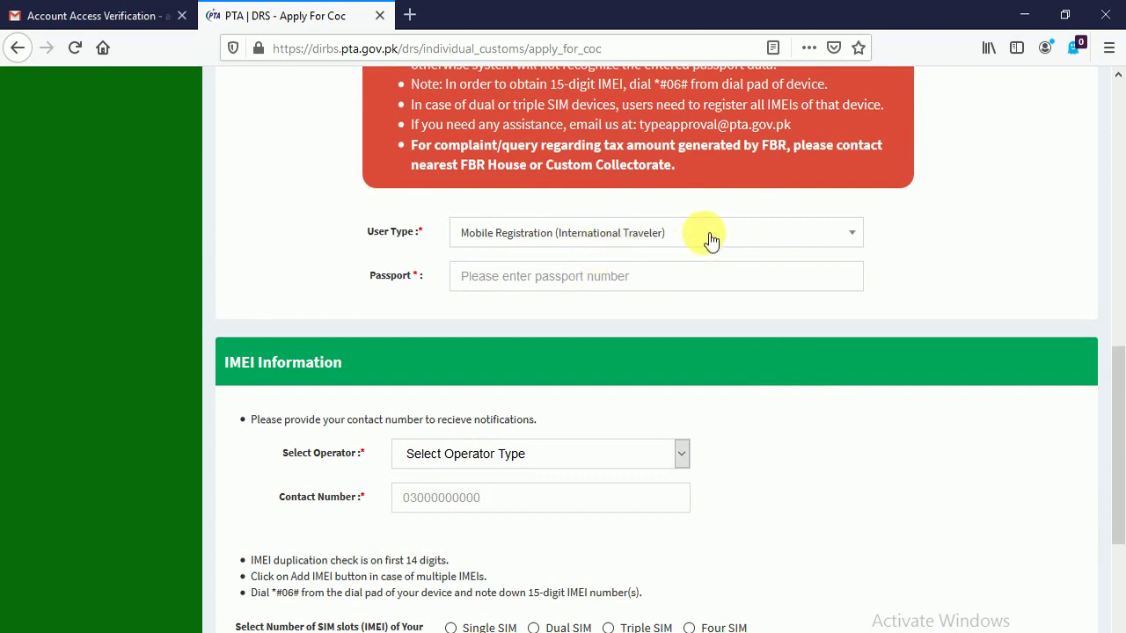
left_click(765, 235)
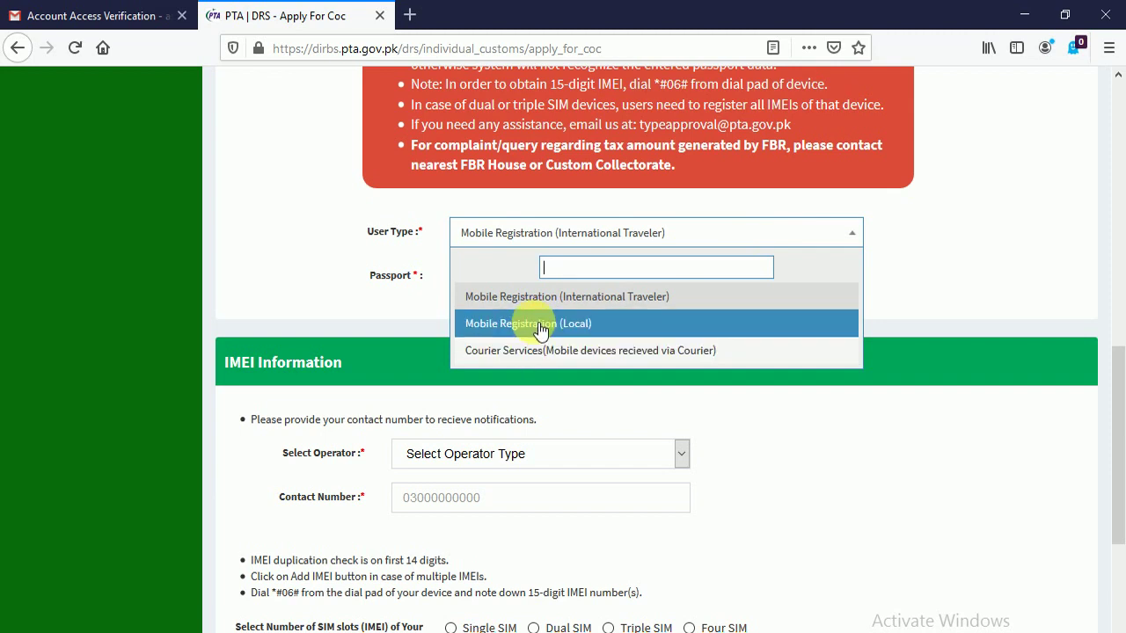
left_click(538, 325)
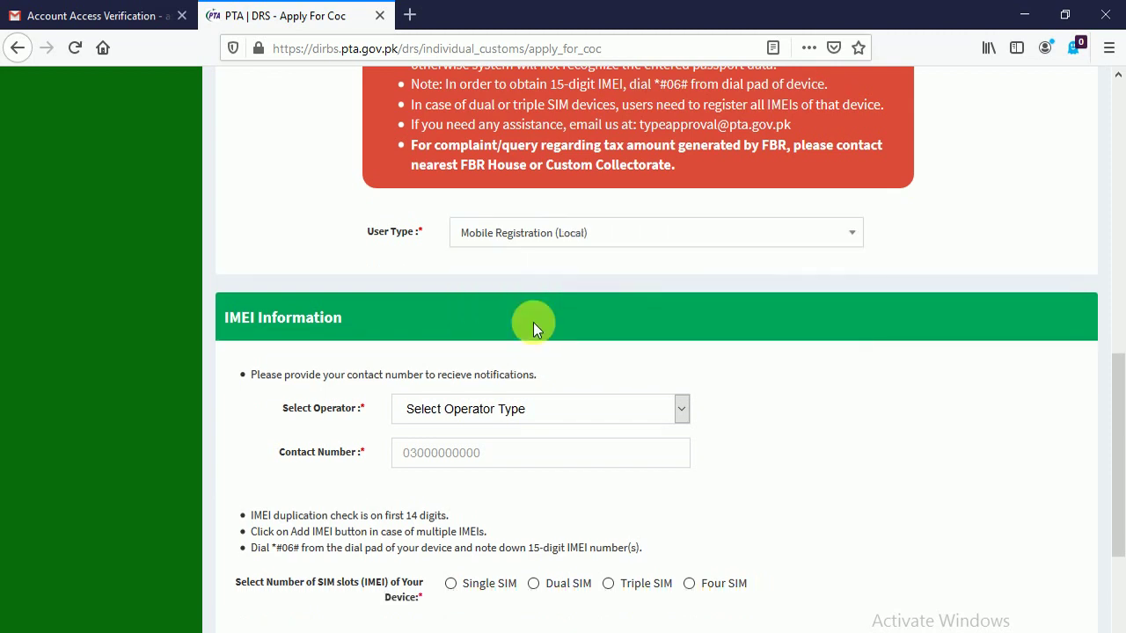
left_click(685, 410)
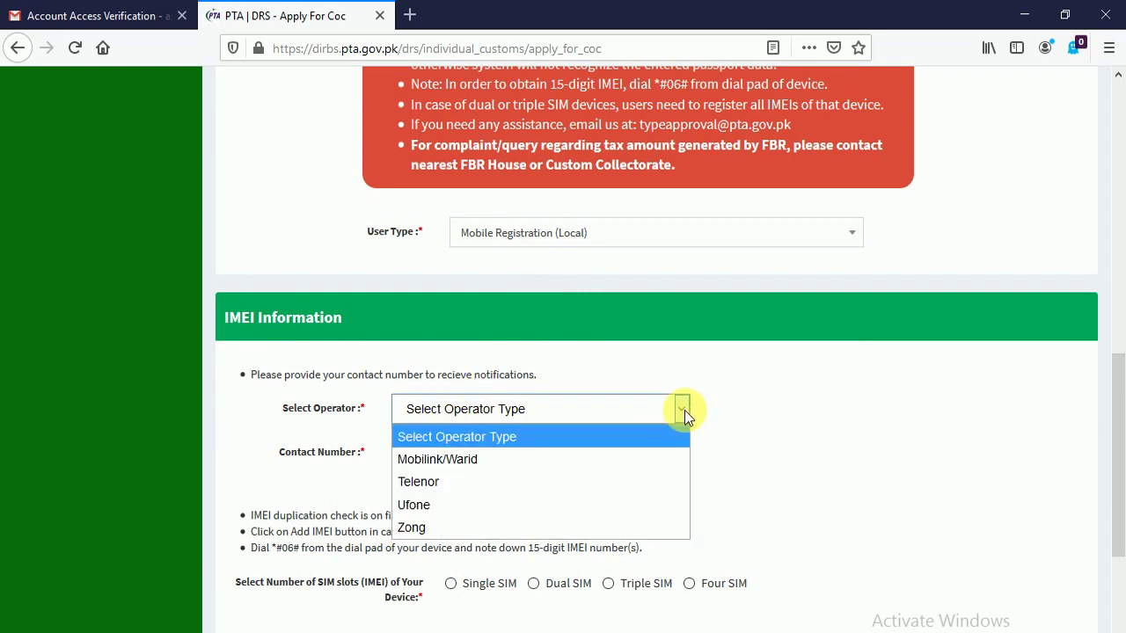
left_click(544, 468)
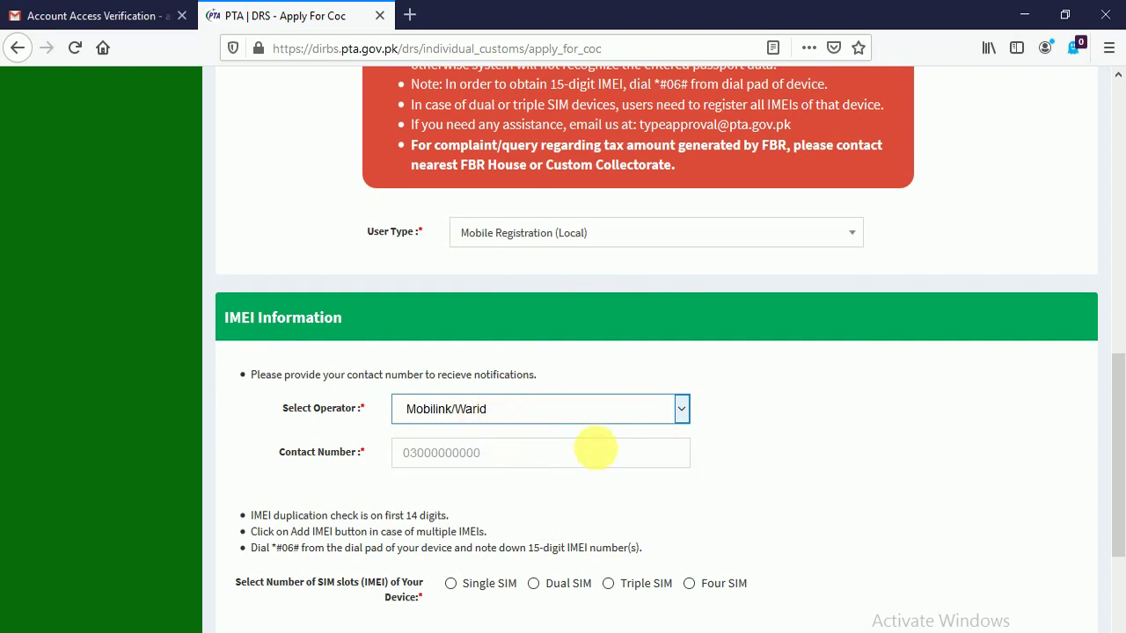
left_click_drag(1118, 464, 1122, 527)
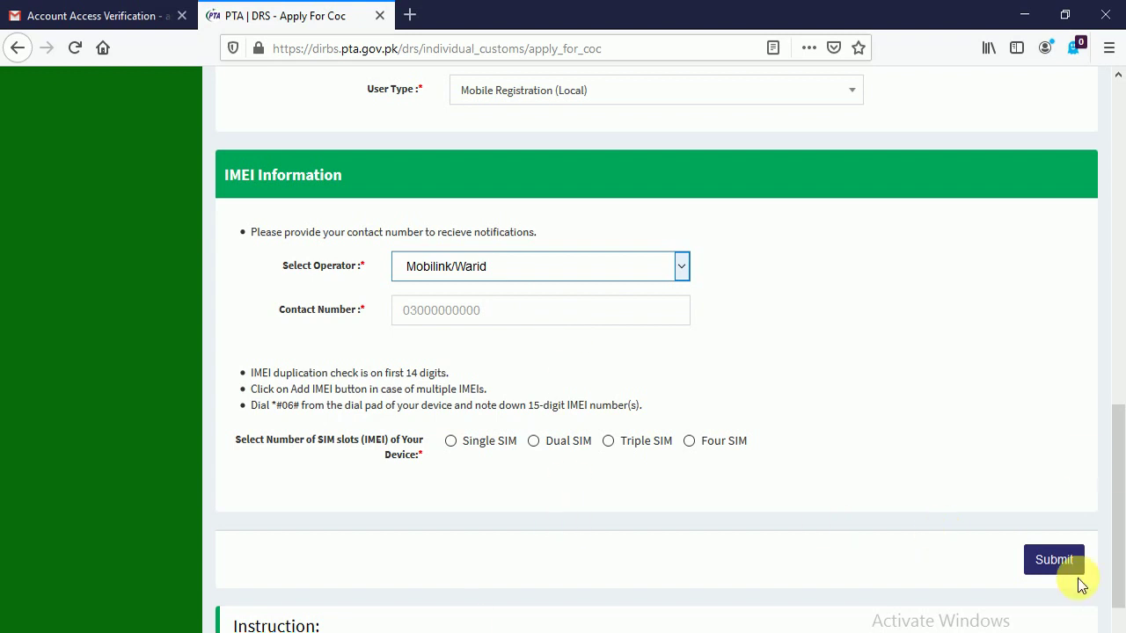
Paste the contact number into its field and mark the device as Dual SIM.
mouse_move(1119, 440)
left_mouse_down()
mouse_move(1122, 497)
mouse_move(1117, 460)
left_mouse_up()
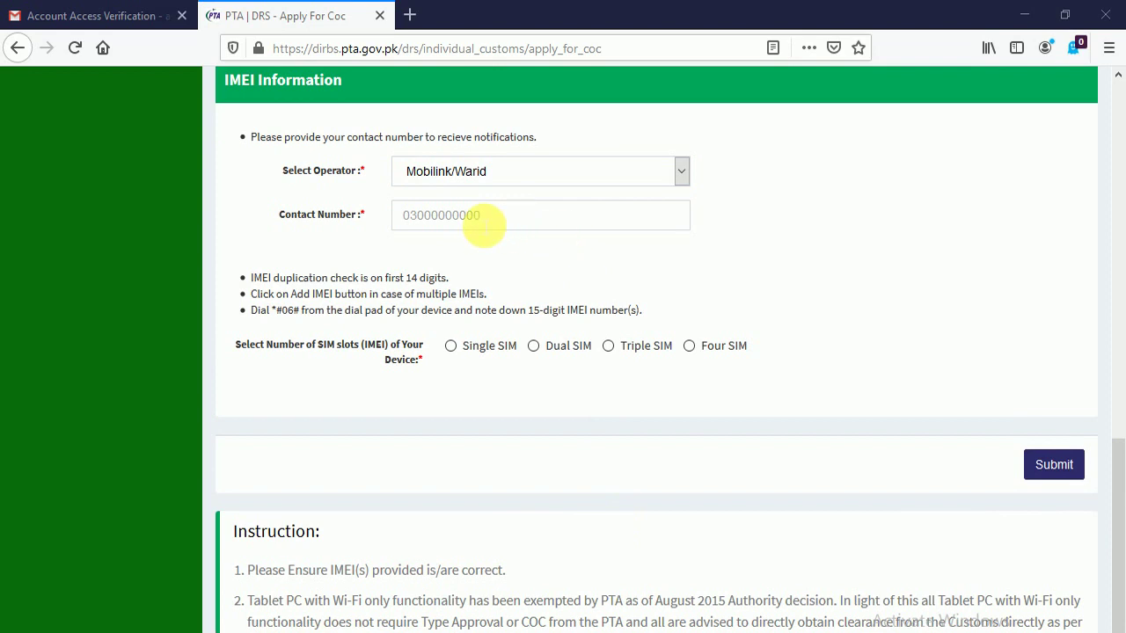
right_click(487, 220)
left_click(526, 296)
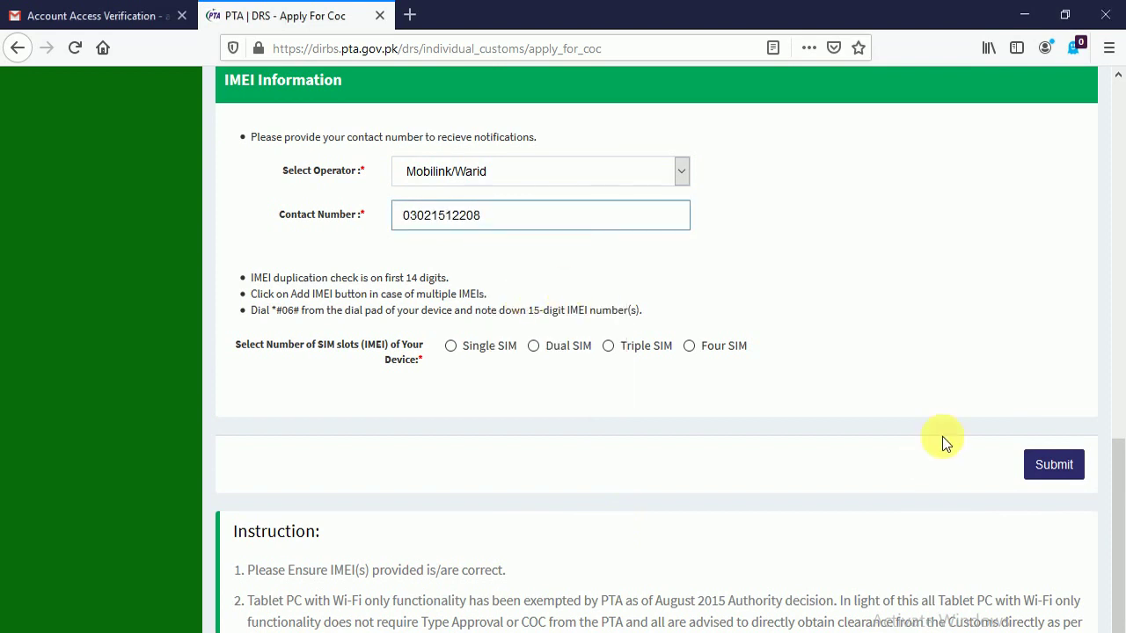
left_click(1060, 475)
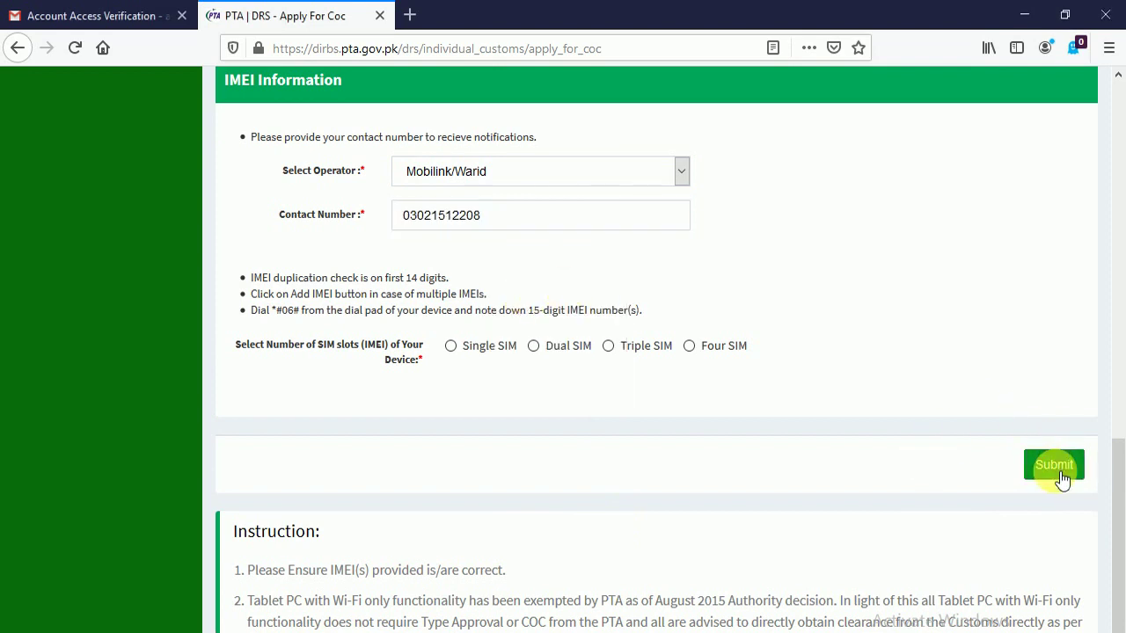
left_click(534, 345)
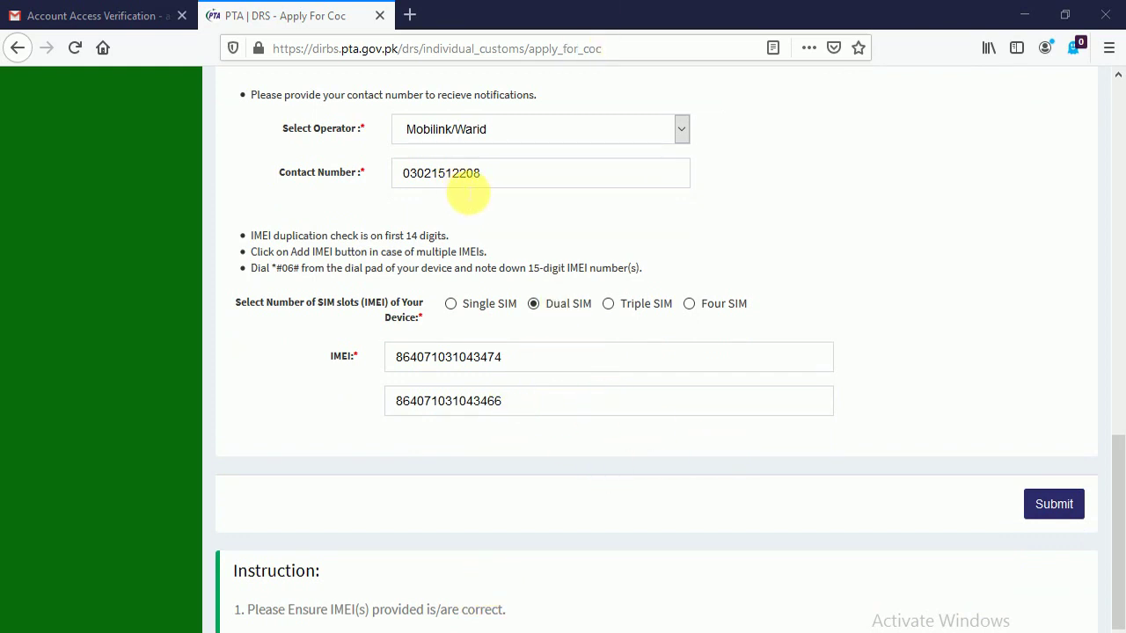
Submit the COC application, accept the disclaimer, and enter the OTP code to complete submission.
left_click(1055, 505)
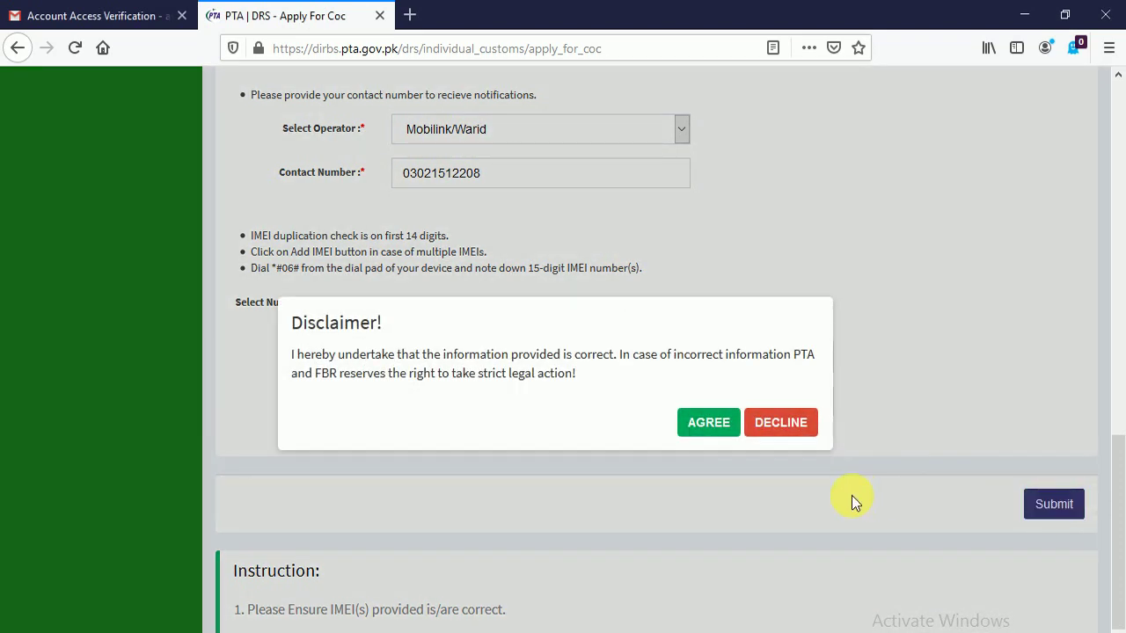
left_click(702, 424)
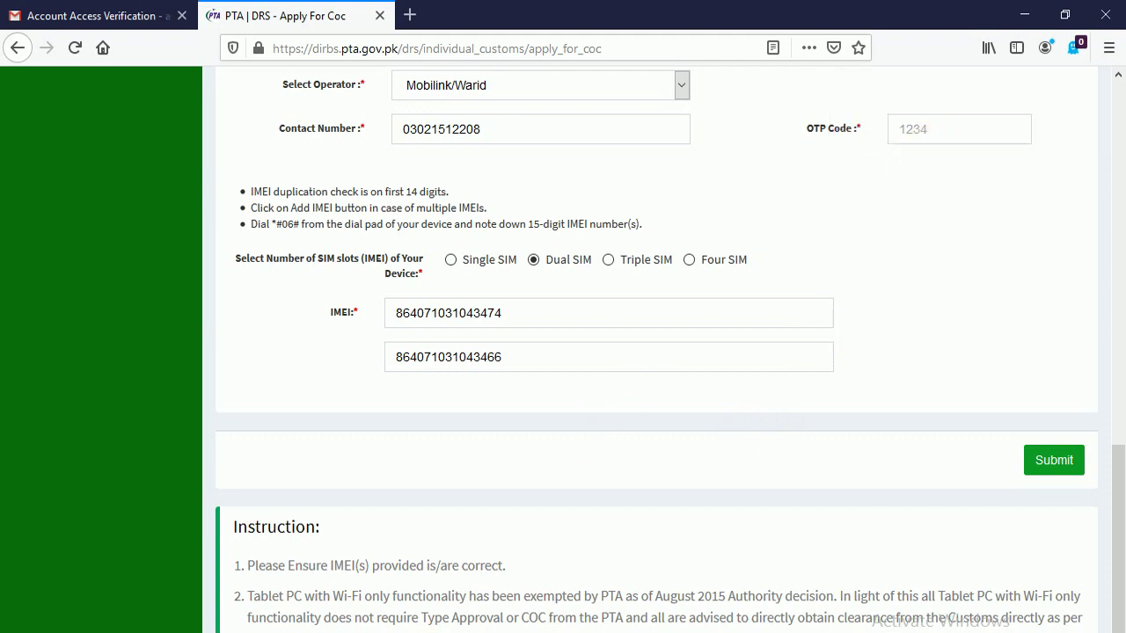
key("Tab")
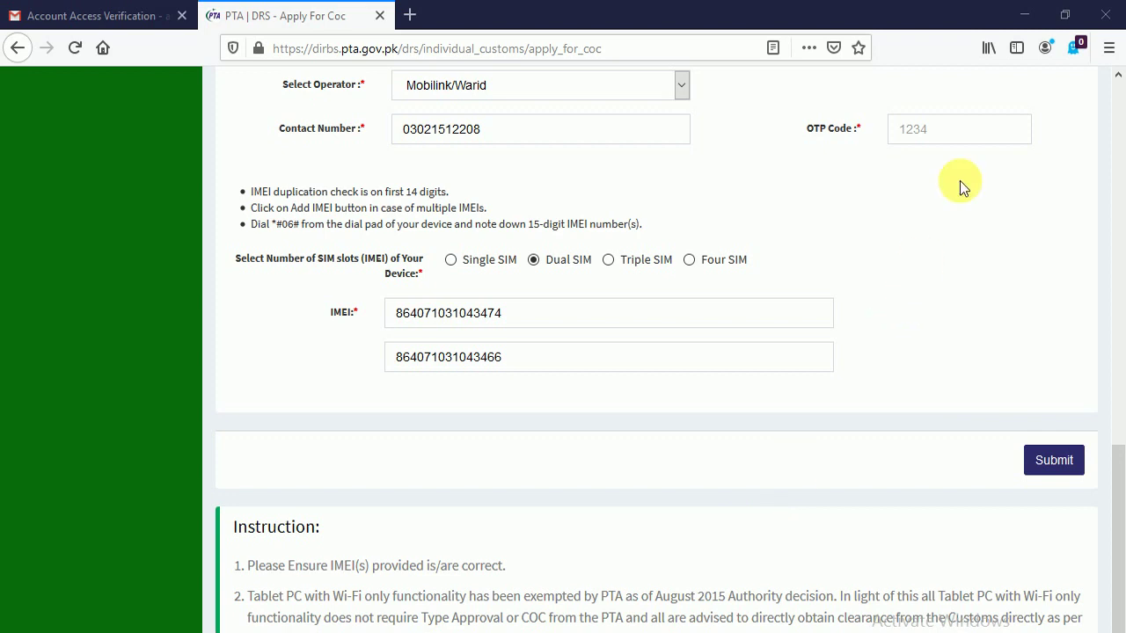
left_click(945, 138)
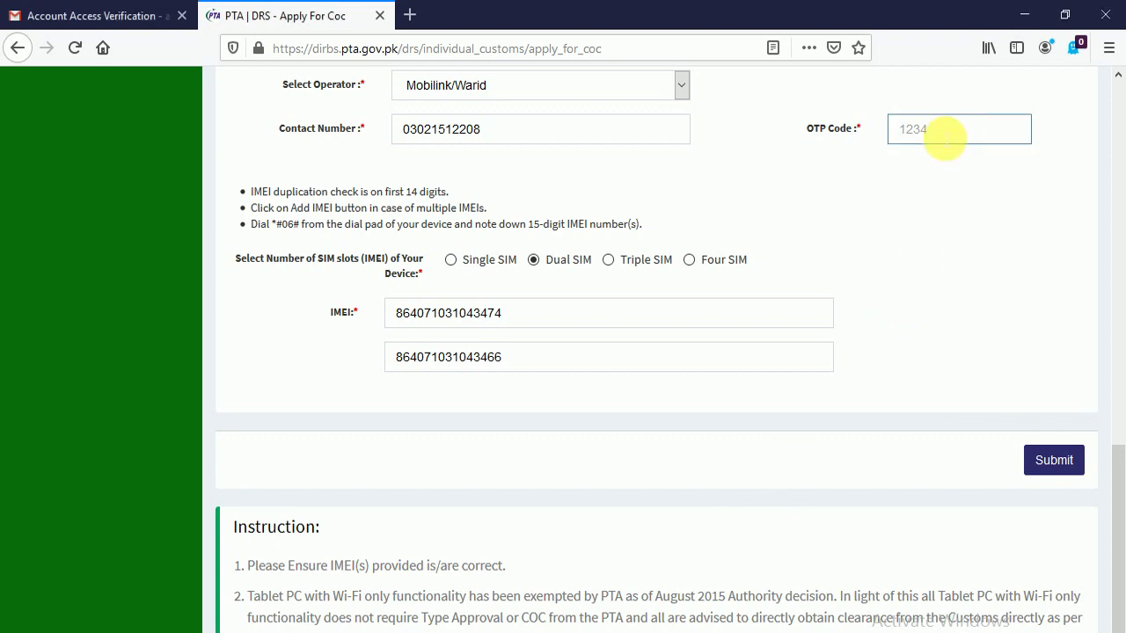
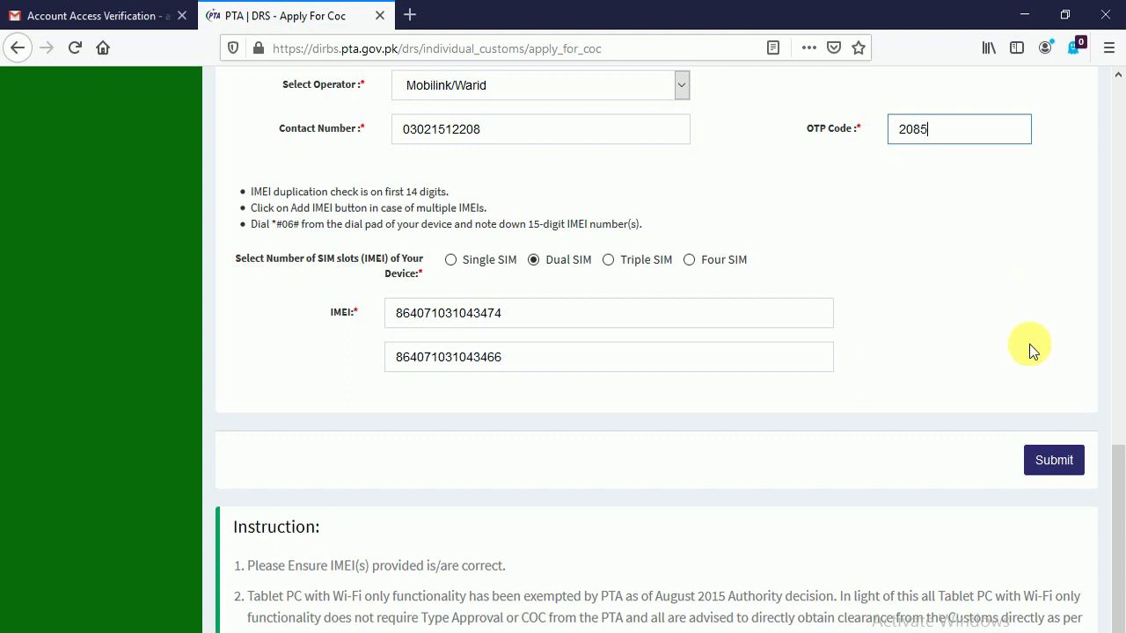
left_click(1061, 464)
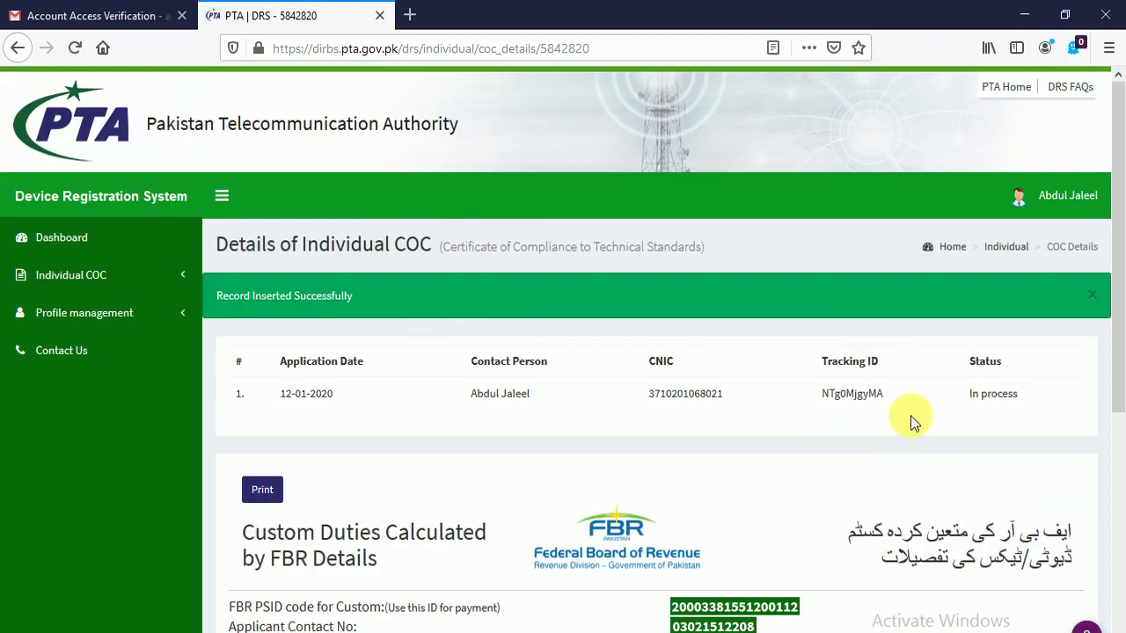
left_click_drag(1118, 357, 1118, 447)
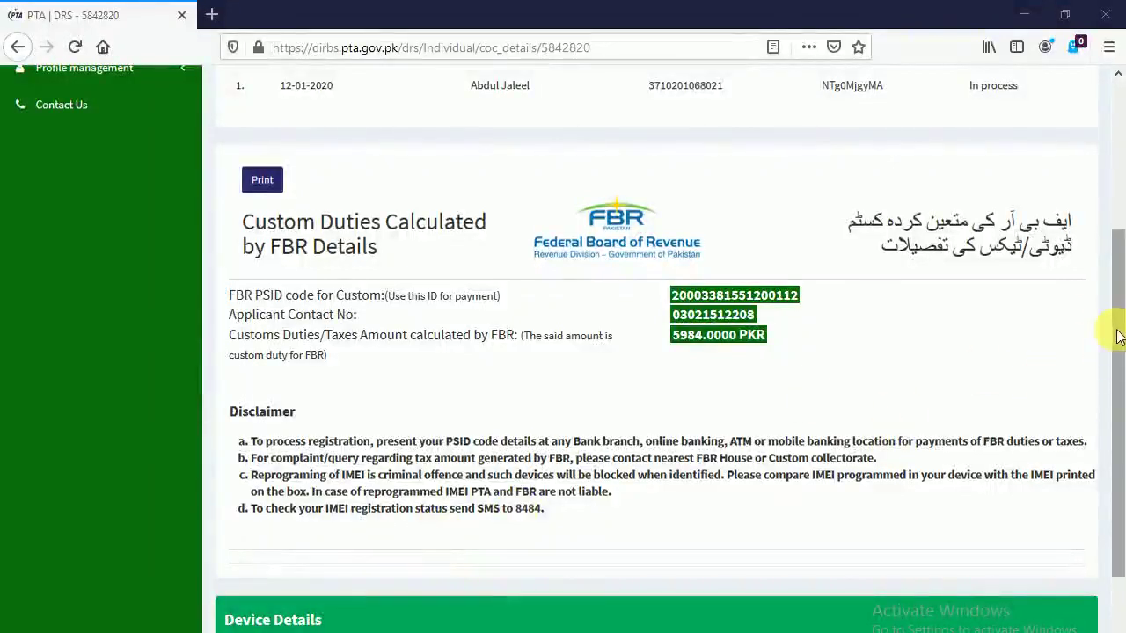
scroll(1119, 337, "up", 1)
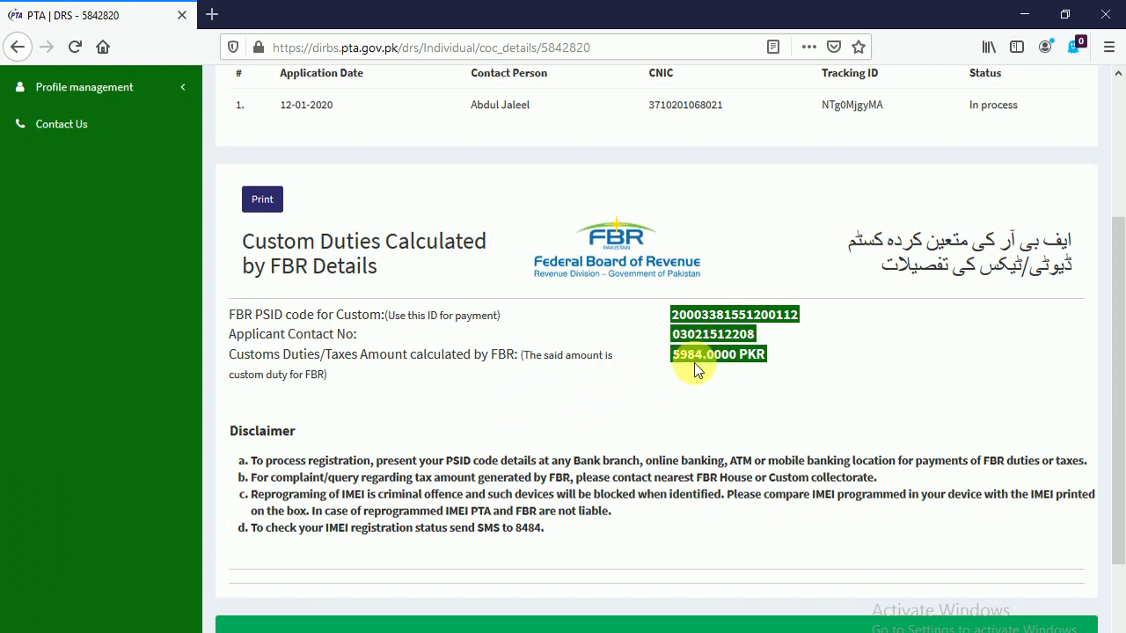
left_click_drag(1119, 344, 1114, 369)
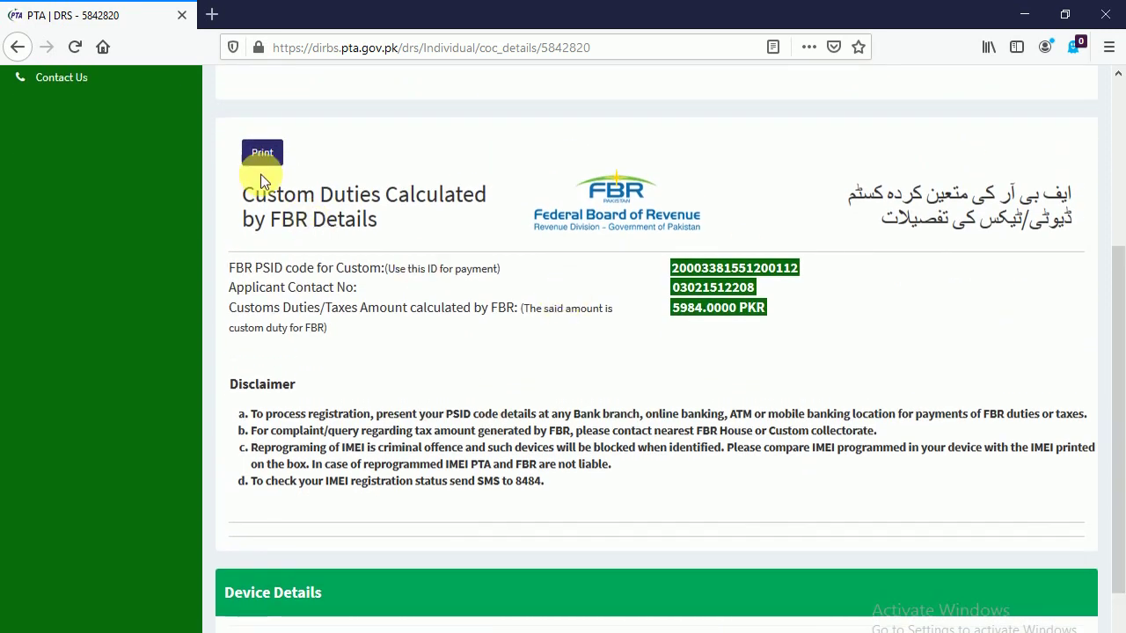
Print the duty details with Microsoft Print to PDF, overwriting nafees.pdf, and return to the details page.
left_click(262, 150)
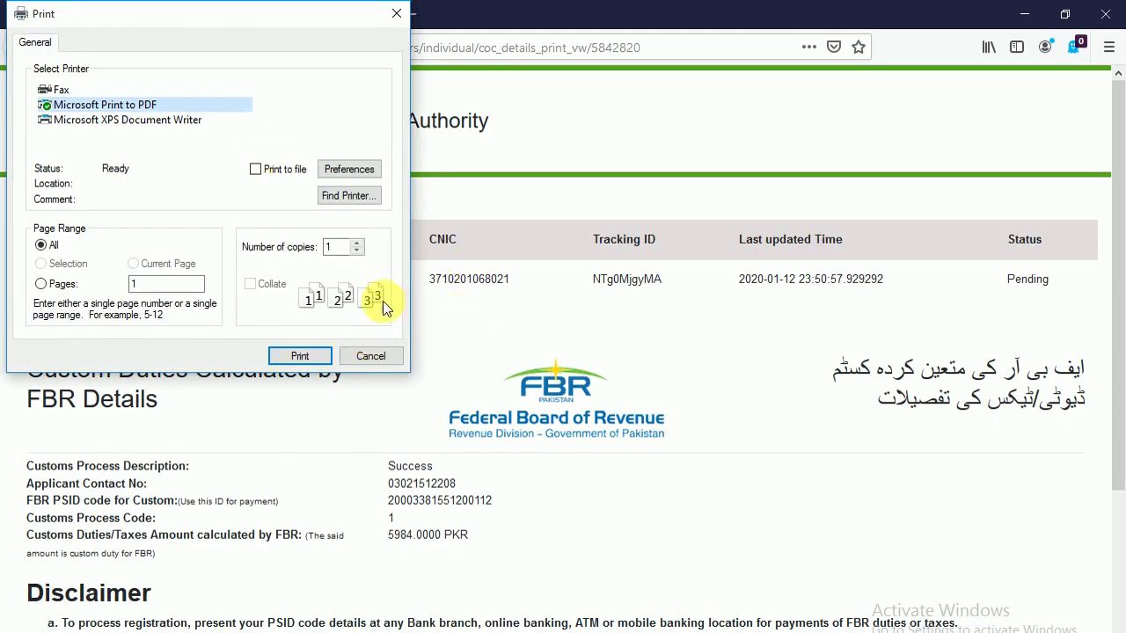
left_click(307, 361)
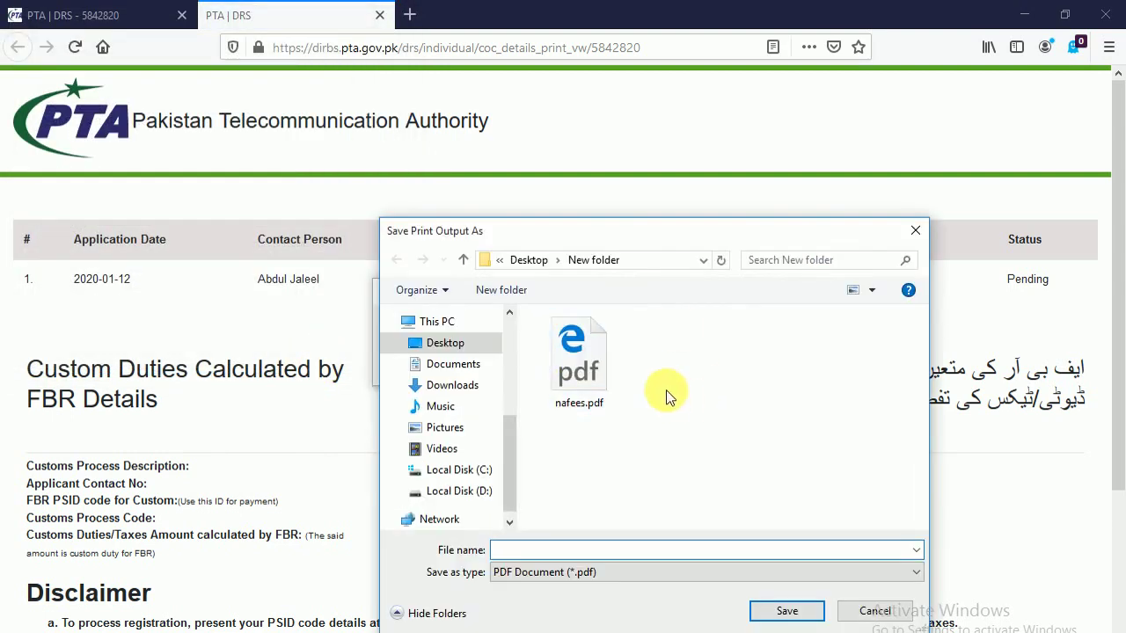
double_click(583, 376)
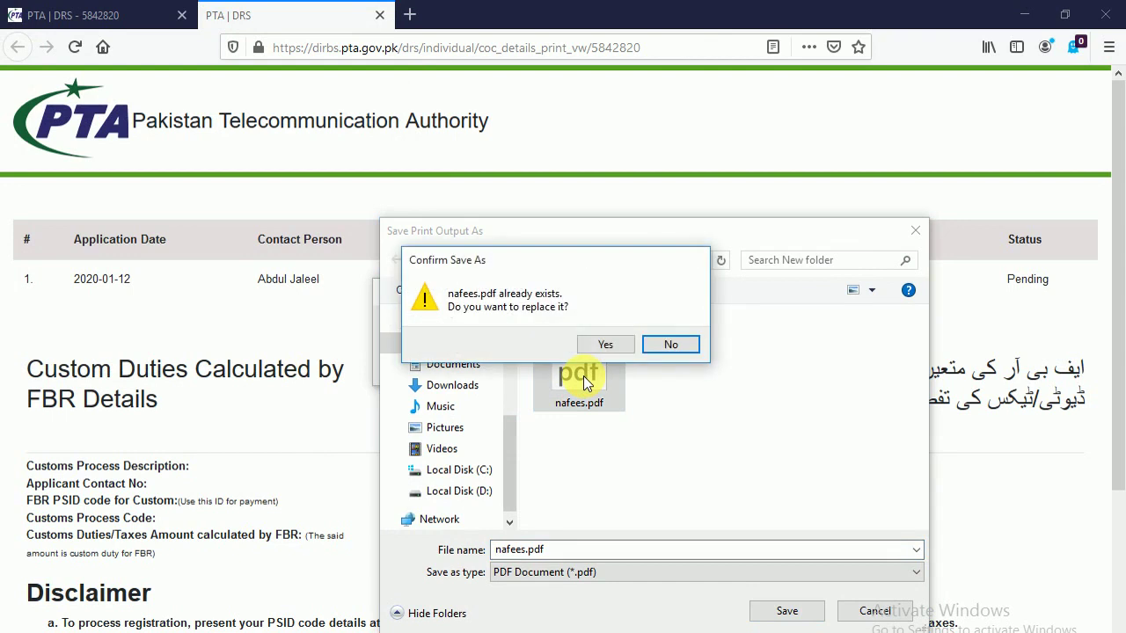
left_click(601, 344)
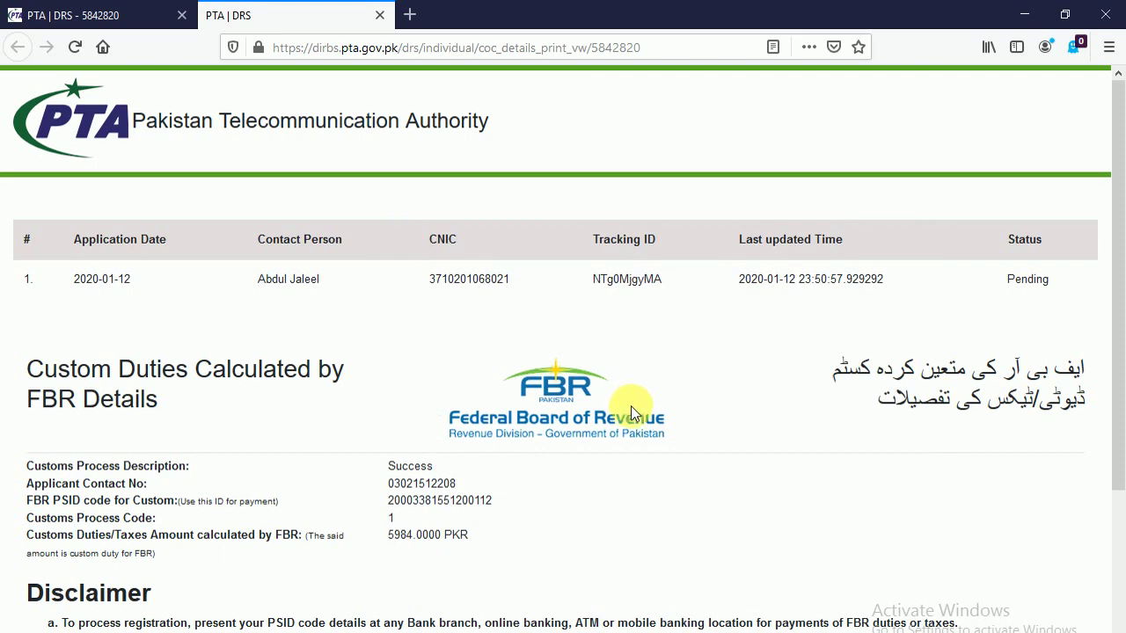
left_click_drag(1123, 220, 1122, 413)
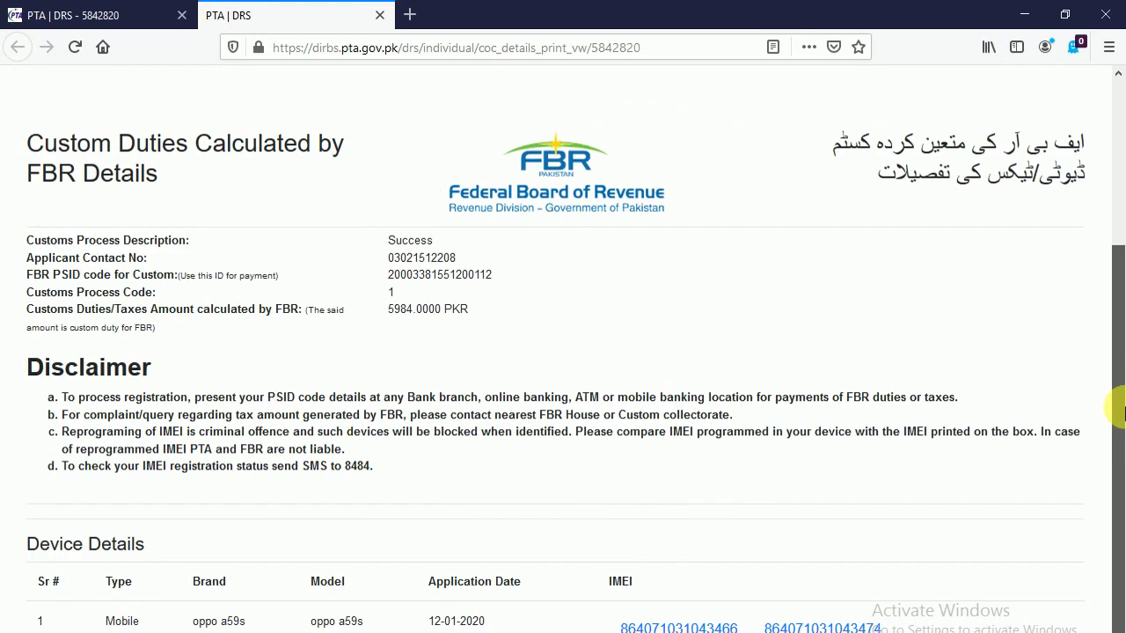
left_click_drag(1119, 387, 1118, 176)
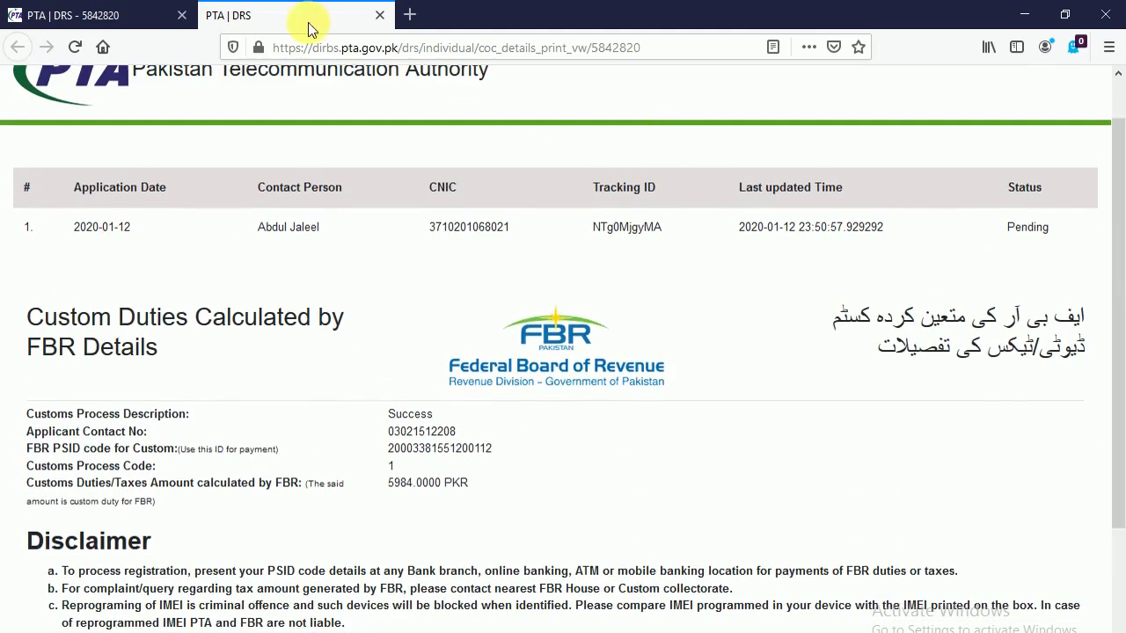
left_click(80, 12)
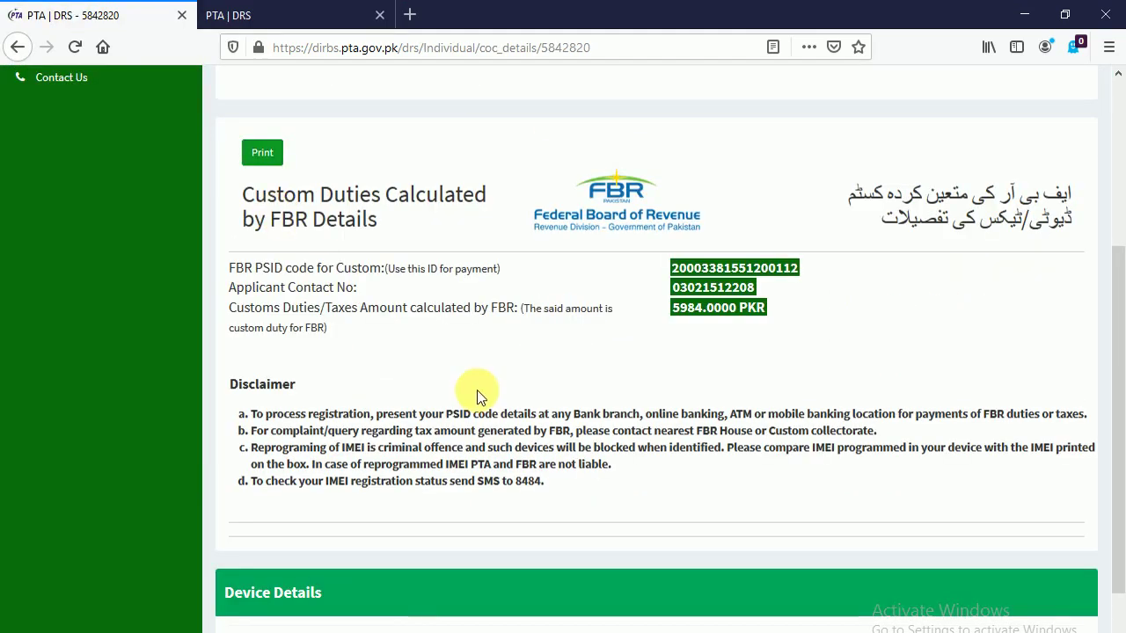
From the Dashboard, open My Applications under Individual COC to see the oppo a59s application.
left_click_drag(1121, 360, 1122, 255)
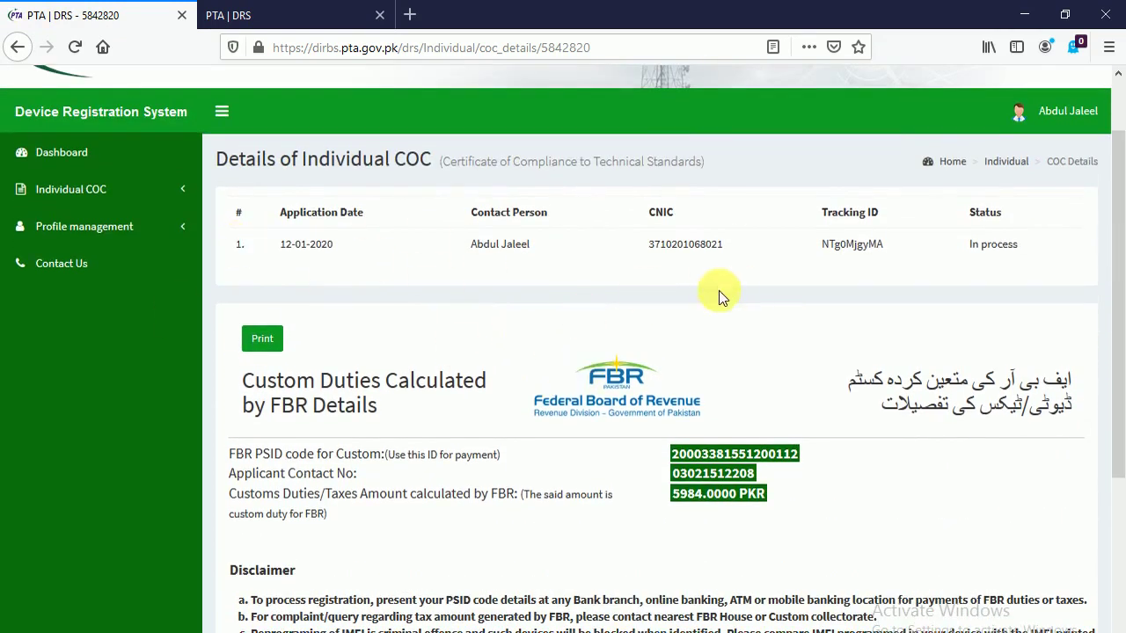
left_click(74, 161)
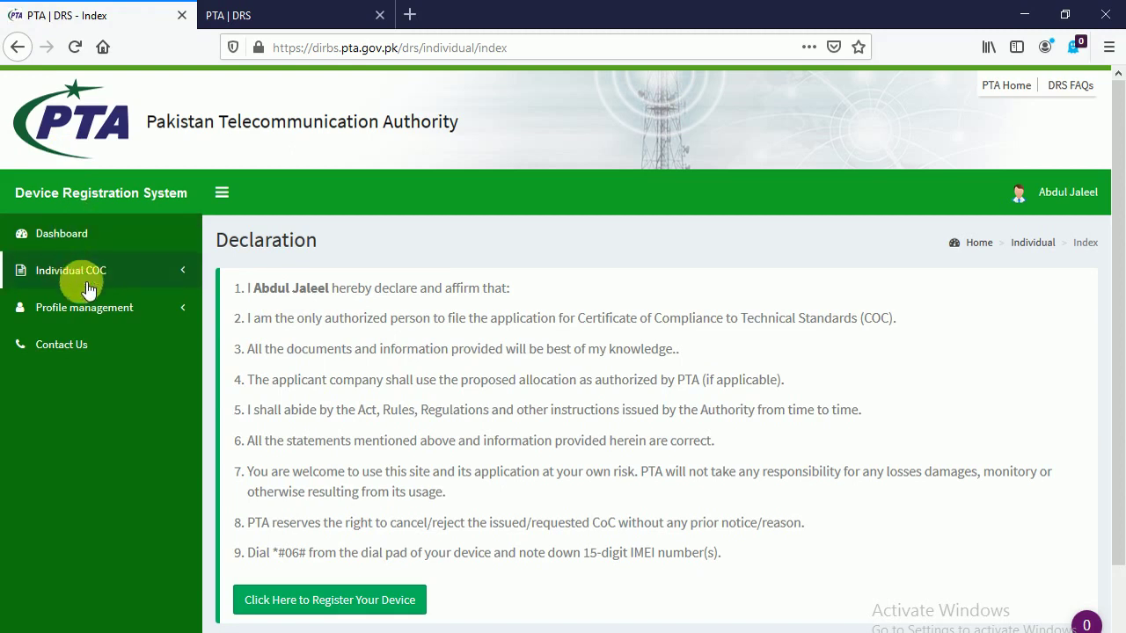
left_click(123, 322)
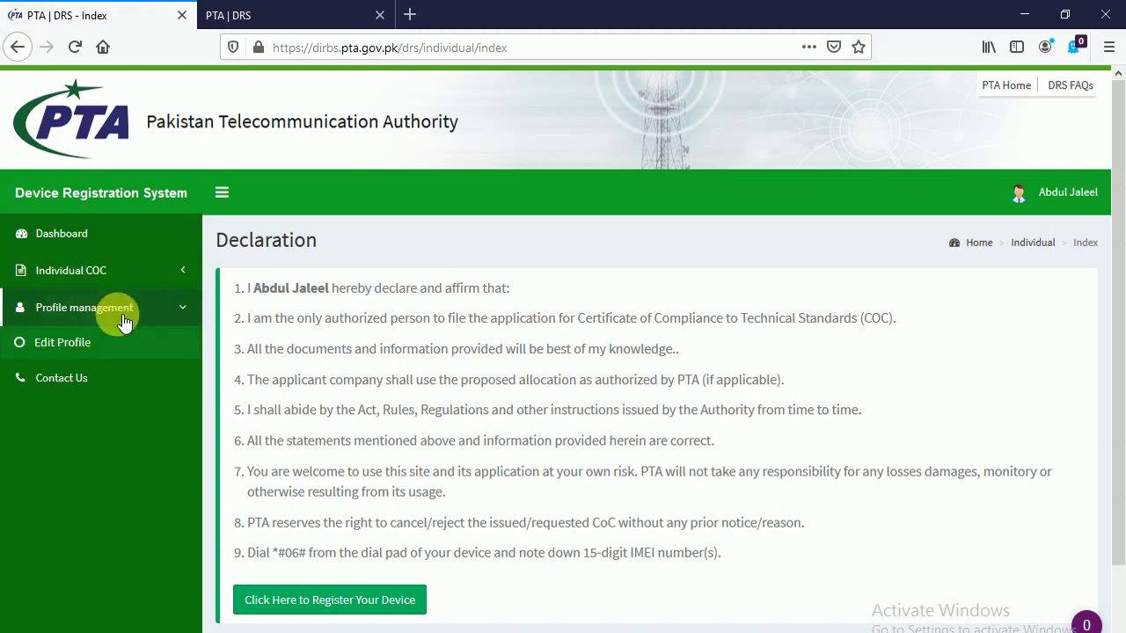
left_click(99, 275)
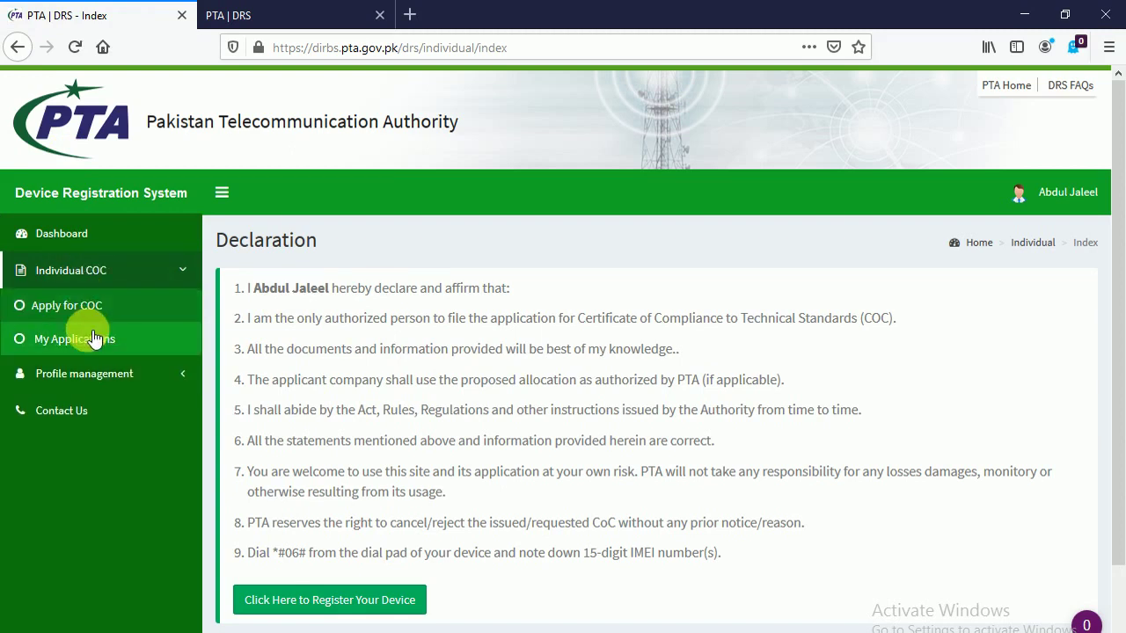
left_click(97, 349)
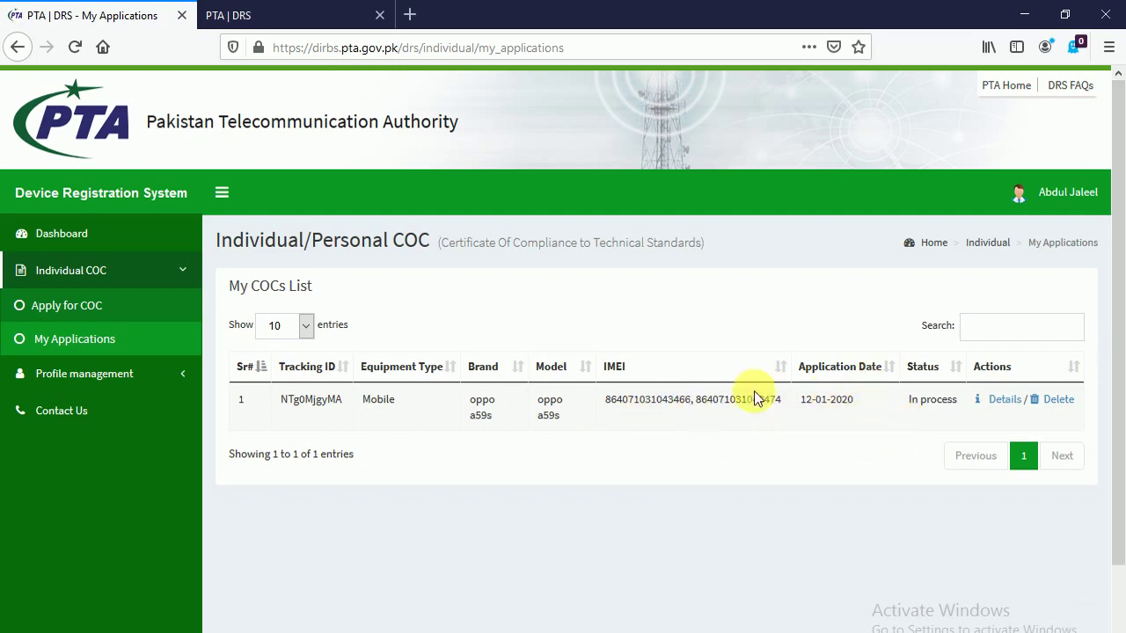
Scroll the My COCs list, then start a new Apply for COC form.
left_click(1119, 302)
mouse_move(1119, 302)
left_mouse_down()
mouse_move(1114, 414)
mouse_move(1114, 284)
left_mouse_up()
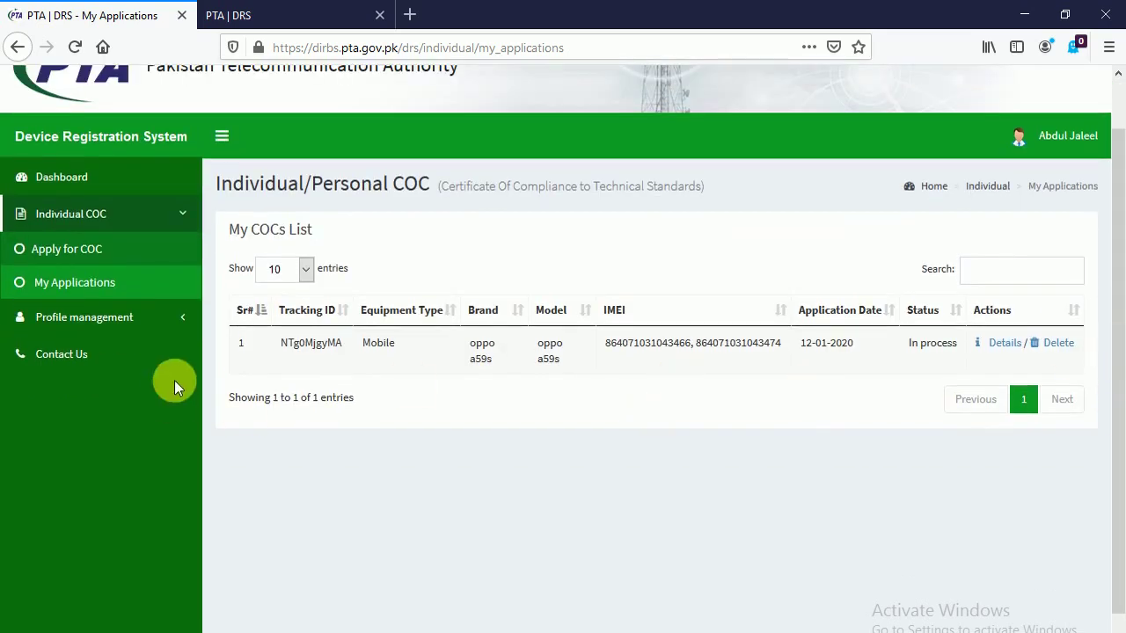
left_click(82, 254)
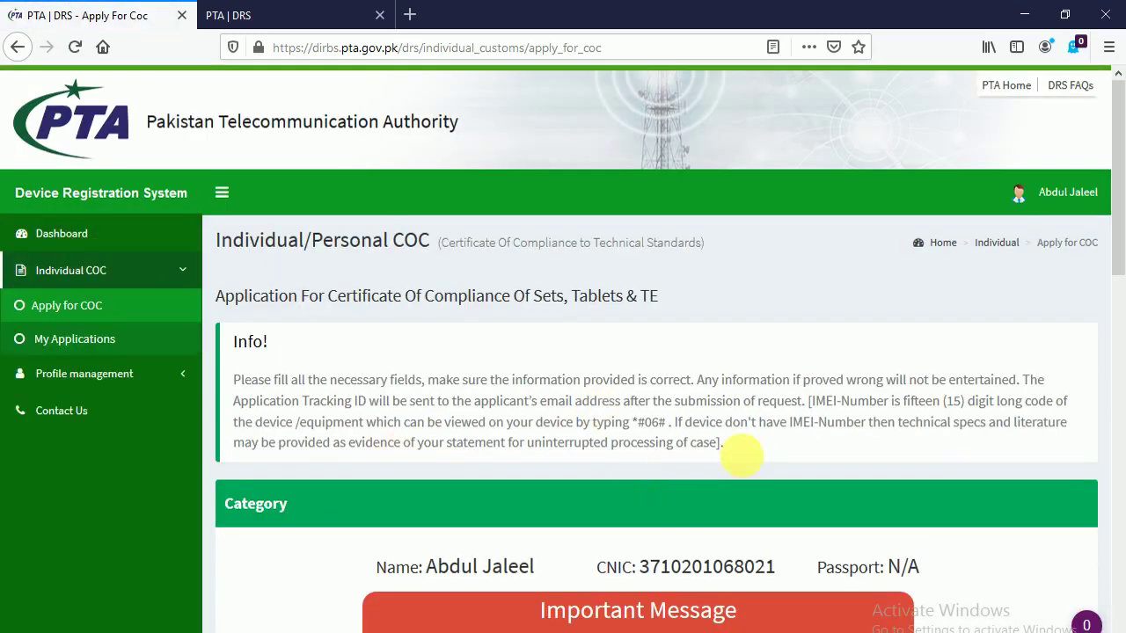
Scroll through the blank form's Important Message and User Type/Passport fields.
left_click_drag(1114, 256, 1121, 507)
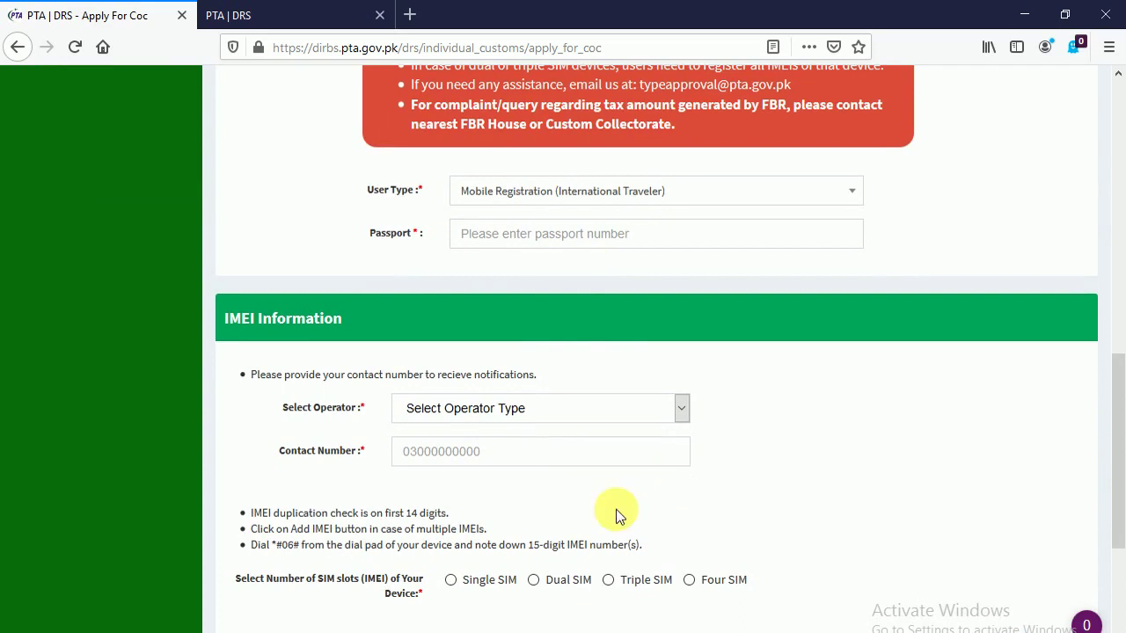
left_click_drag(1117, 429, 1106, 297)
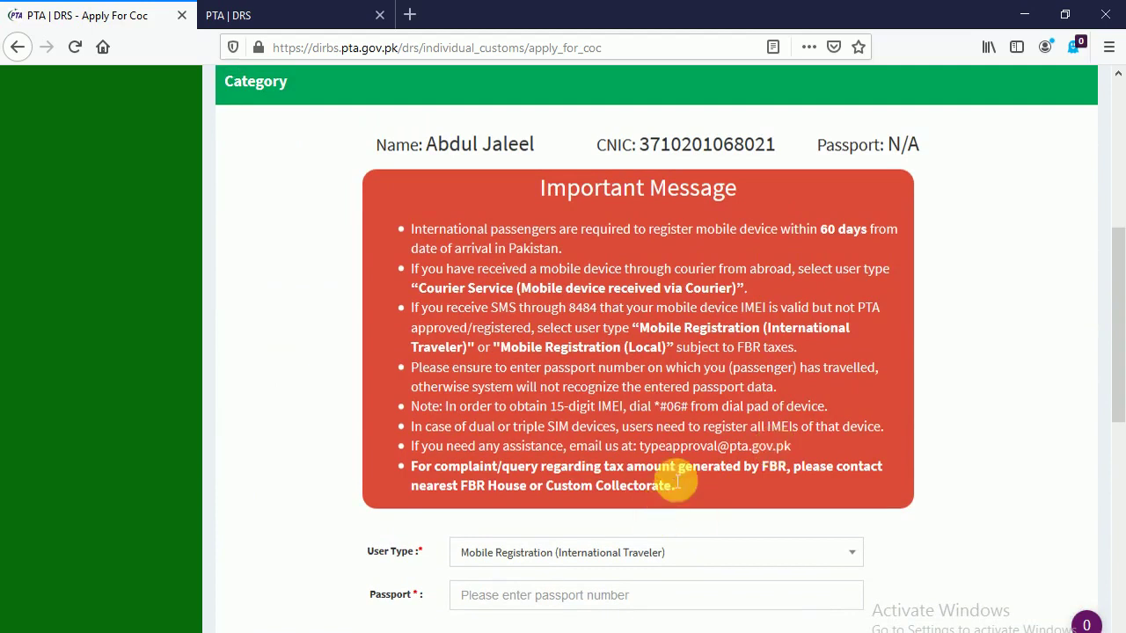
left_click_drag(1117, 380, 1123, 423)
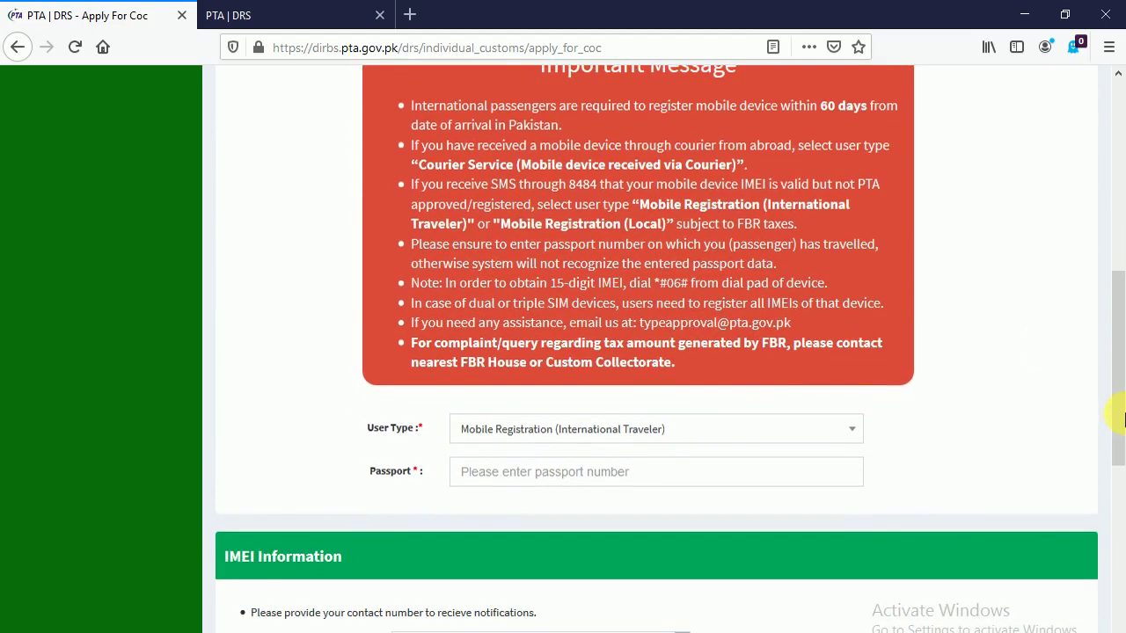